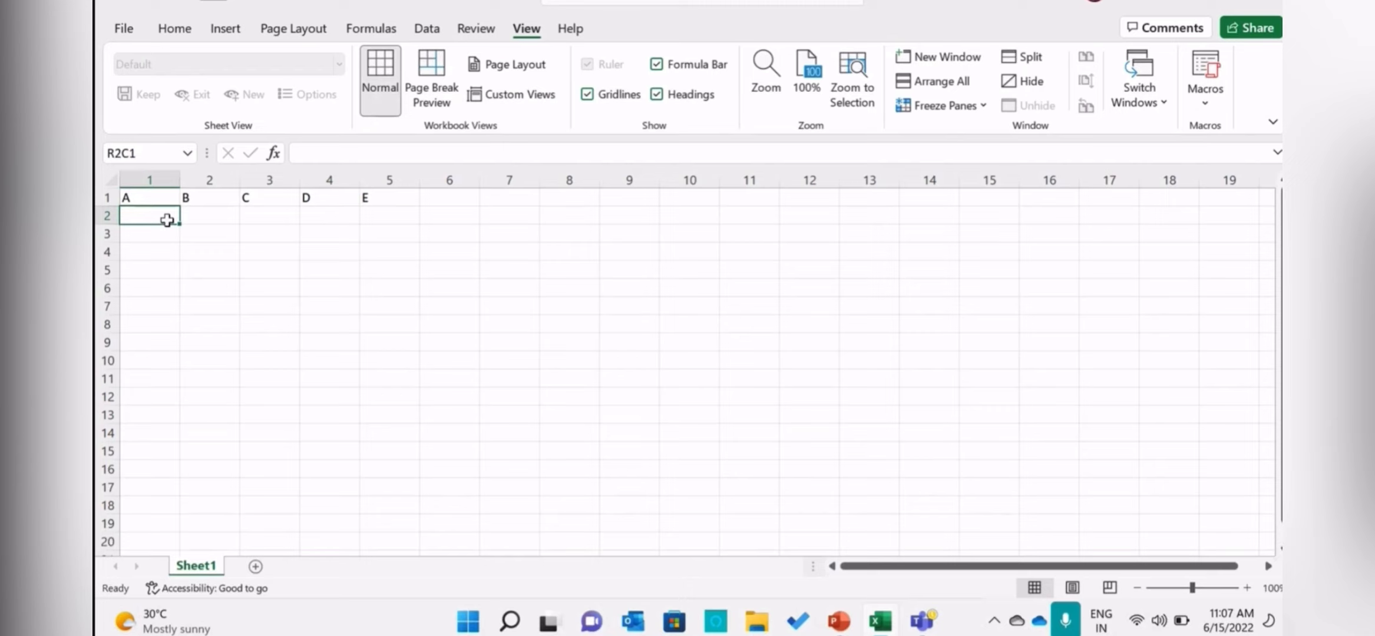
Enter the numbers 1 to 6 in rows 2 to 7 under the header A.
{"action": "type", "text": "1"}
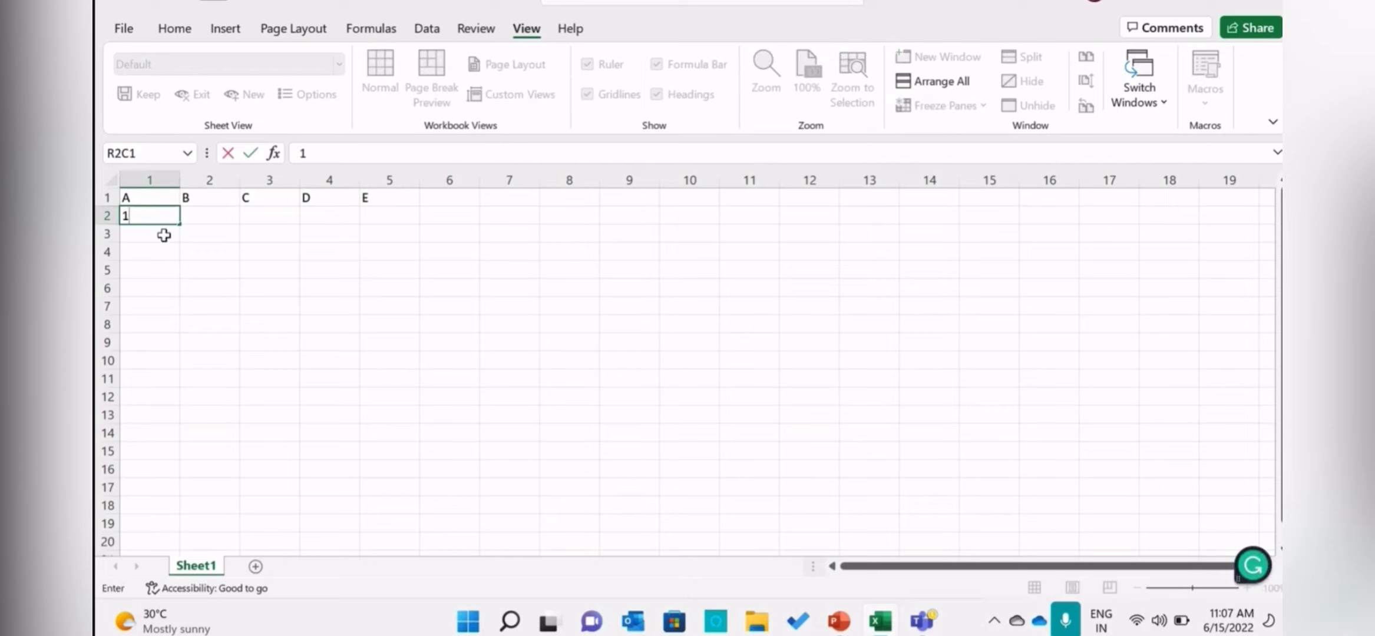
{"action": "key", "text": "Return"}
{"action": "type", "text": "2"}
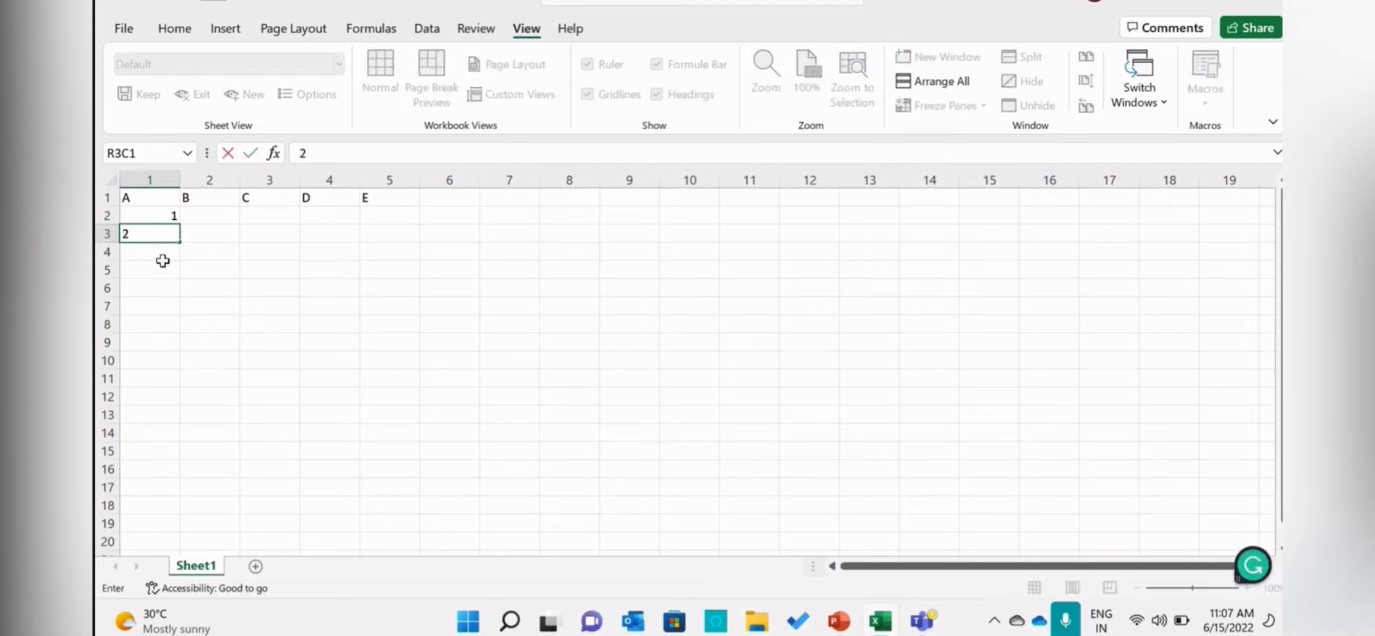
{"action": "key", "text": "Return"}
{"action": "type", "text": "3"}
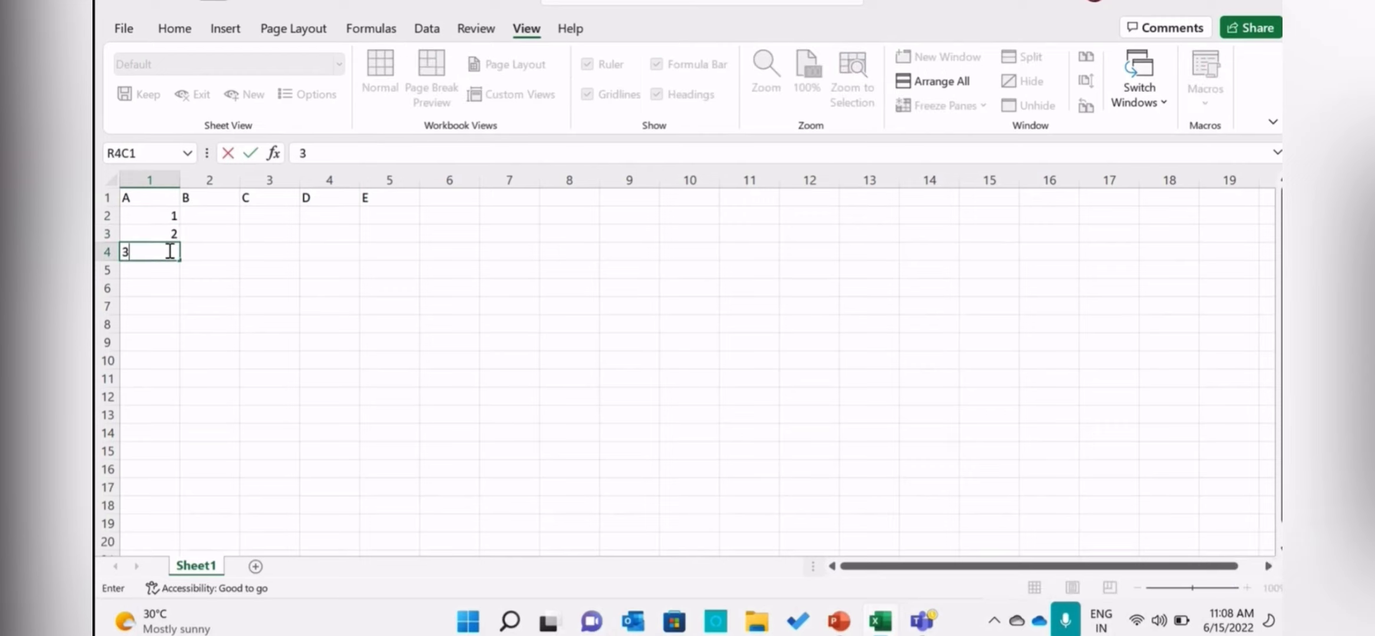
{"action": "key", "text": "Return"}
{"action": "type", "text": "4"}
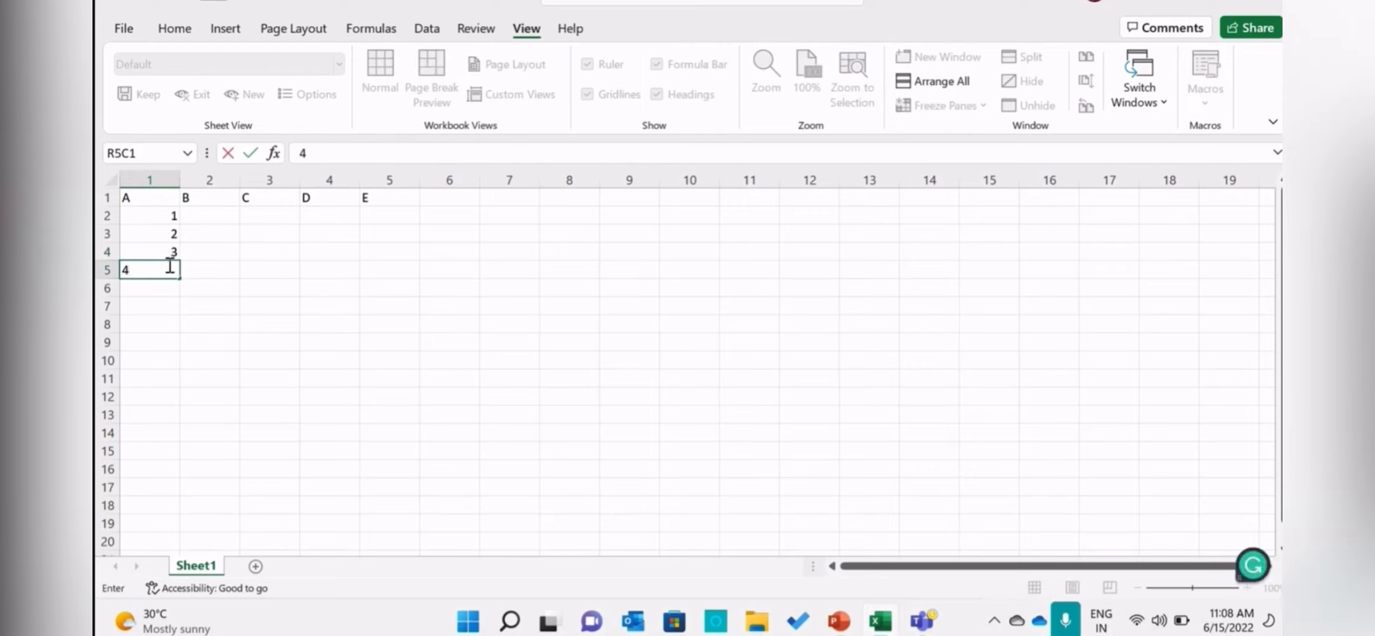
{"action": "key", "text": "Return"}
{"action": "type", "text": "5"}
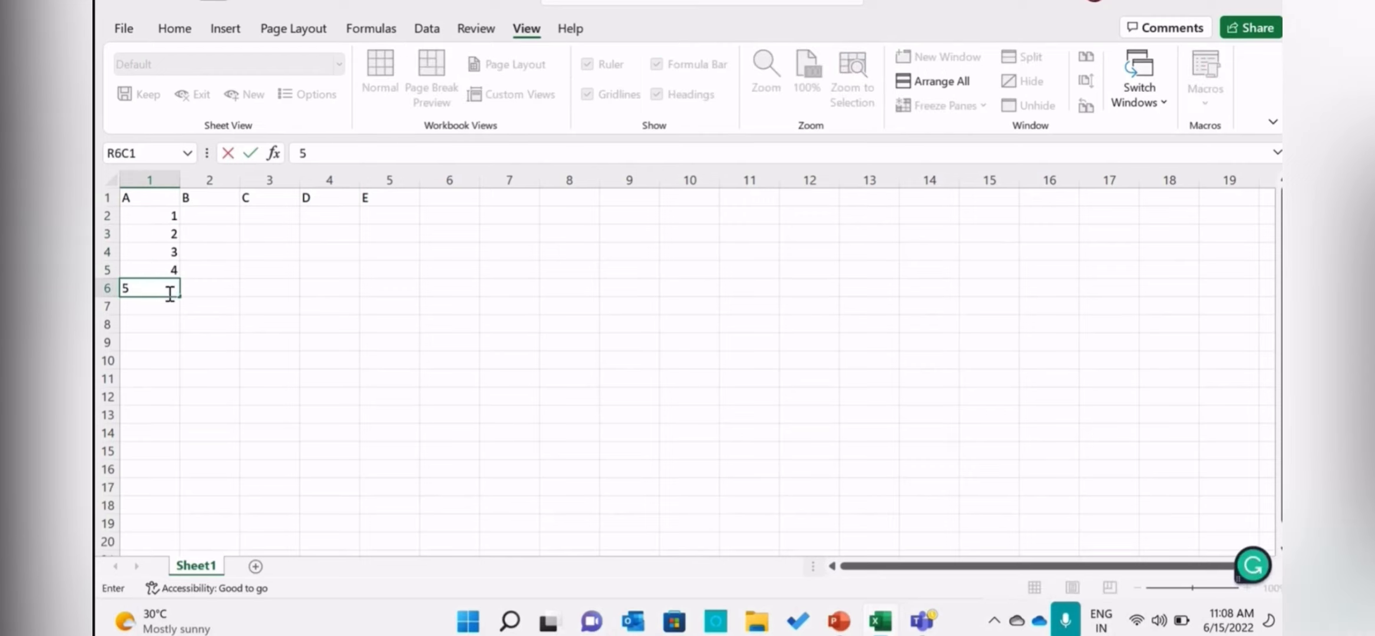
{"action": "key", "text": "Return"}
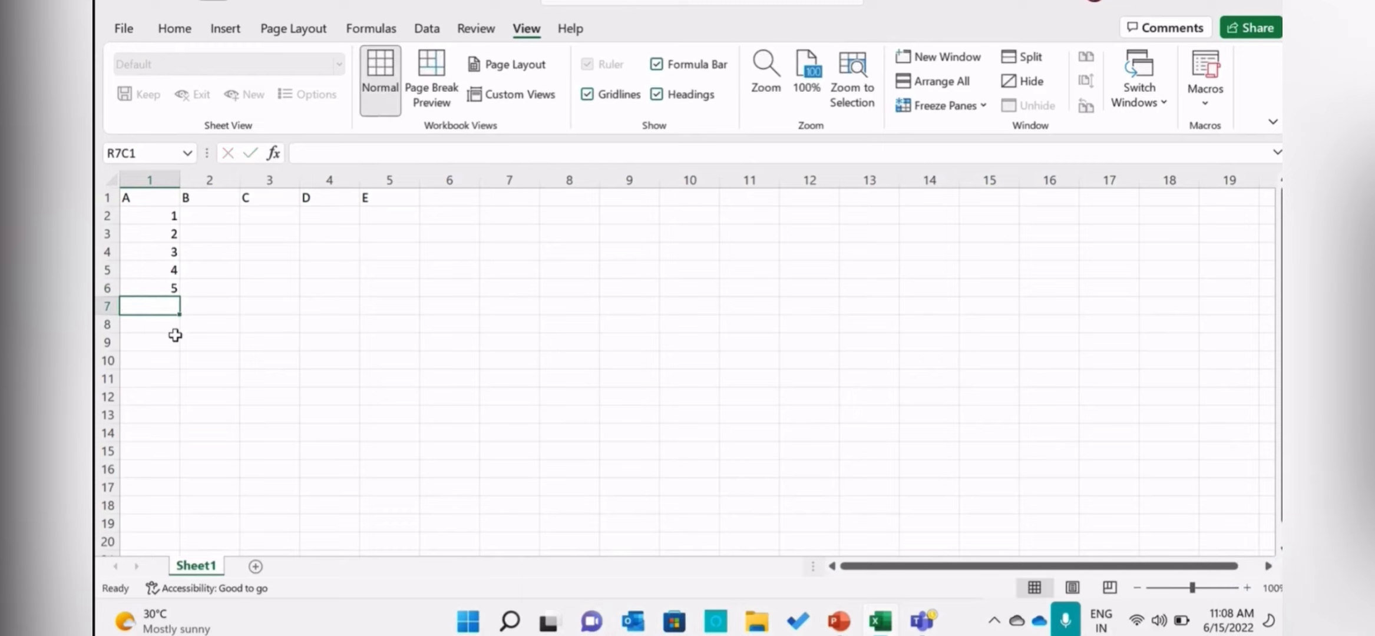
{"action": "left_click", "coordinate": [174, 325]}
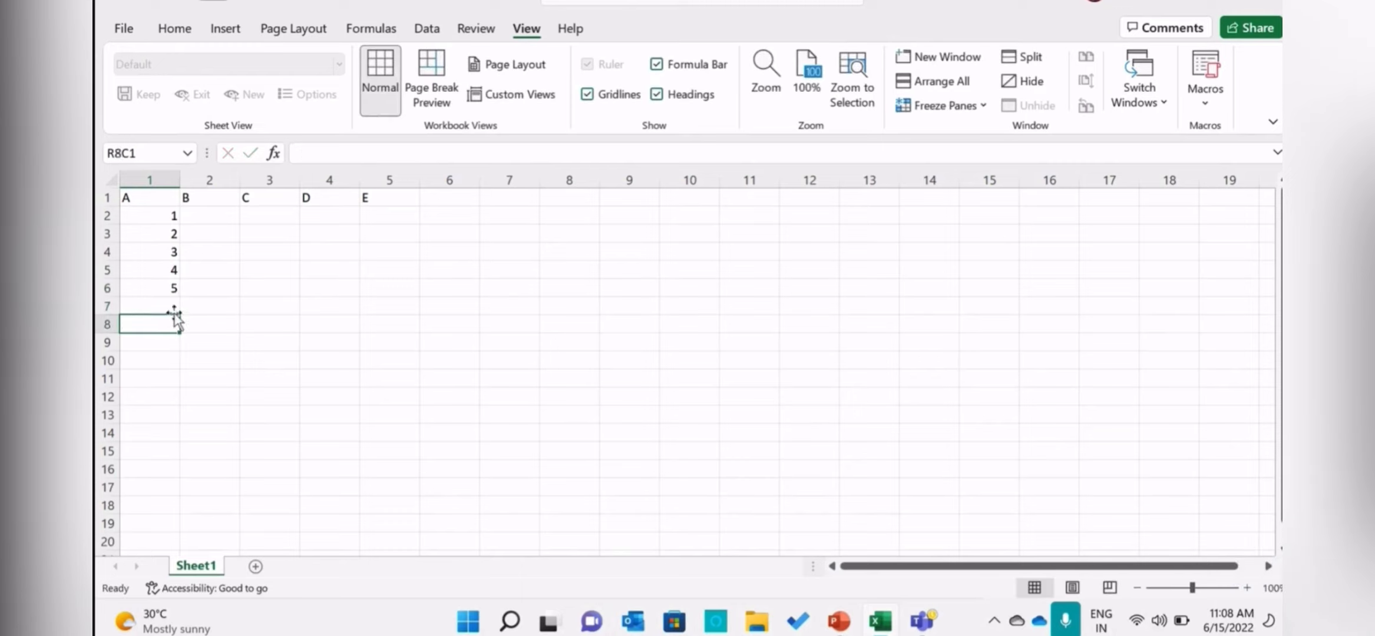
{"action": "left_click", "coordinate": [175, 312]}
{"action": "type", "text": "6"}
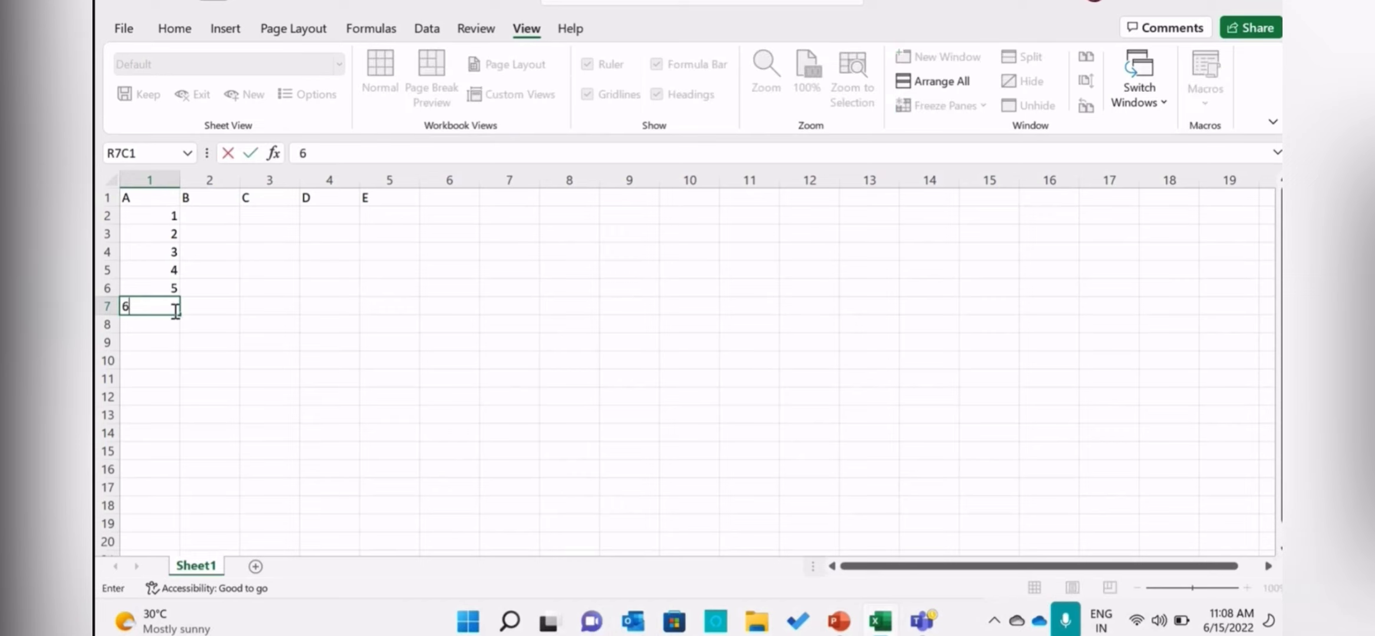
Enter 11 and 12 in rows 2 and 3 under the header B.
{"action": "left_click", "coordinate": [211, 218]}
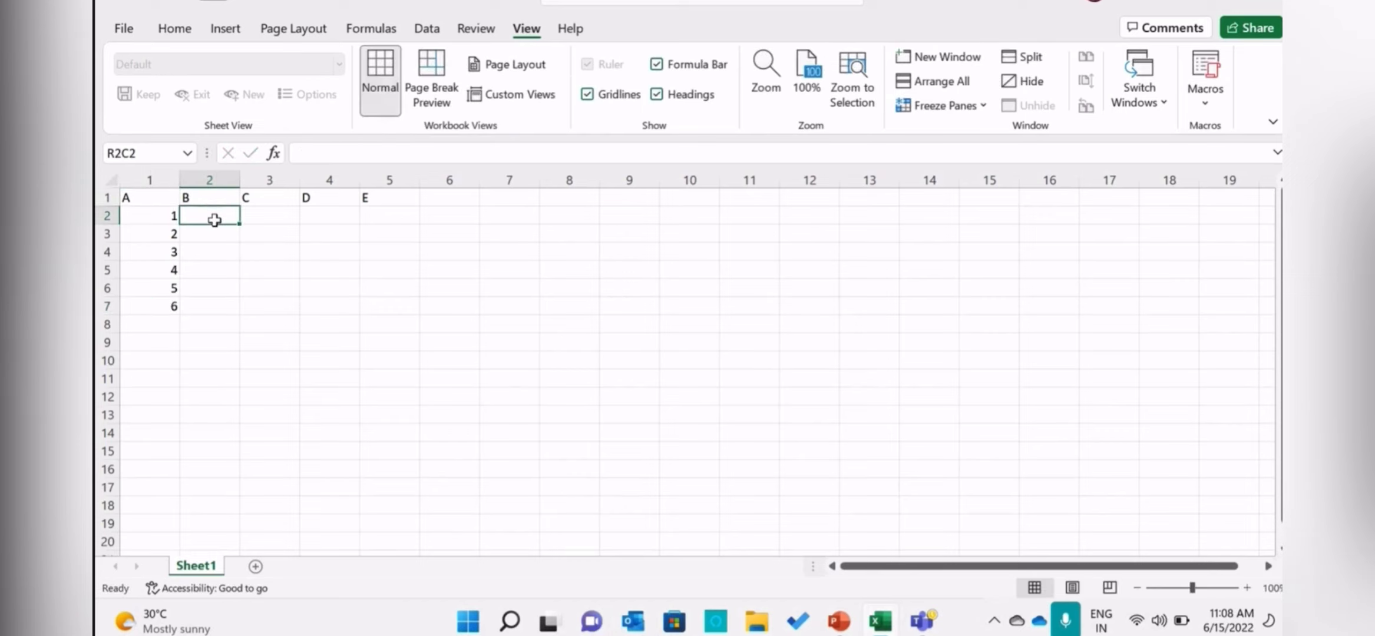
{"action": "type", "text": "11"}
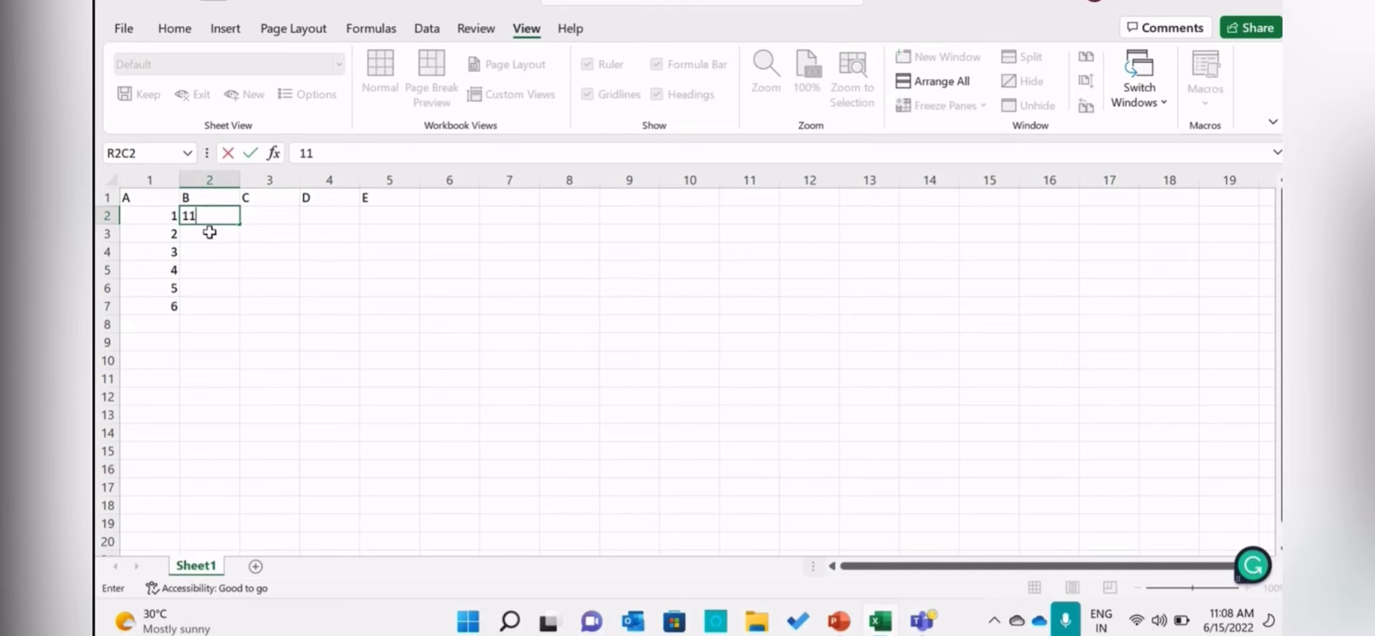
{"action": "left_click", "coordinate": [211, 233]}
{"action": "type", "text": "2"}
{"action": "key", "text": "BackSpace"}
{"action": "type", "text": "12"}
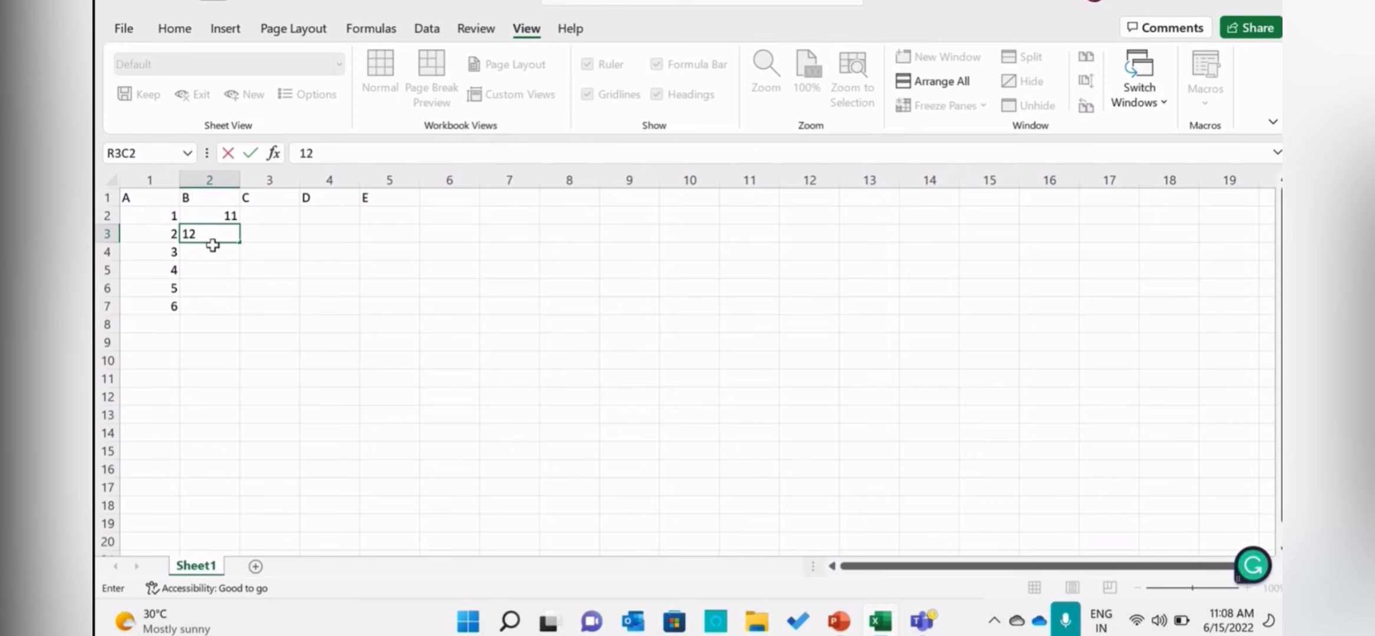
{"action": "key", "text": "Return"}
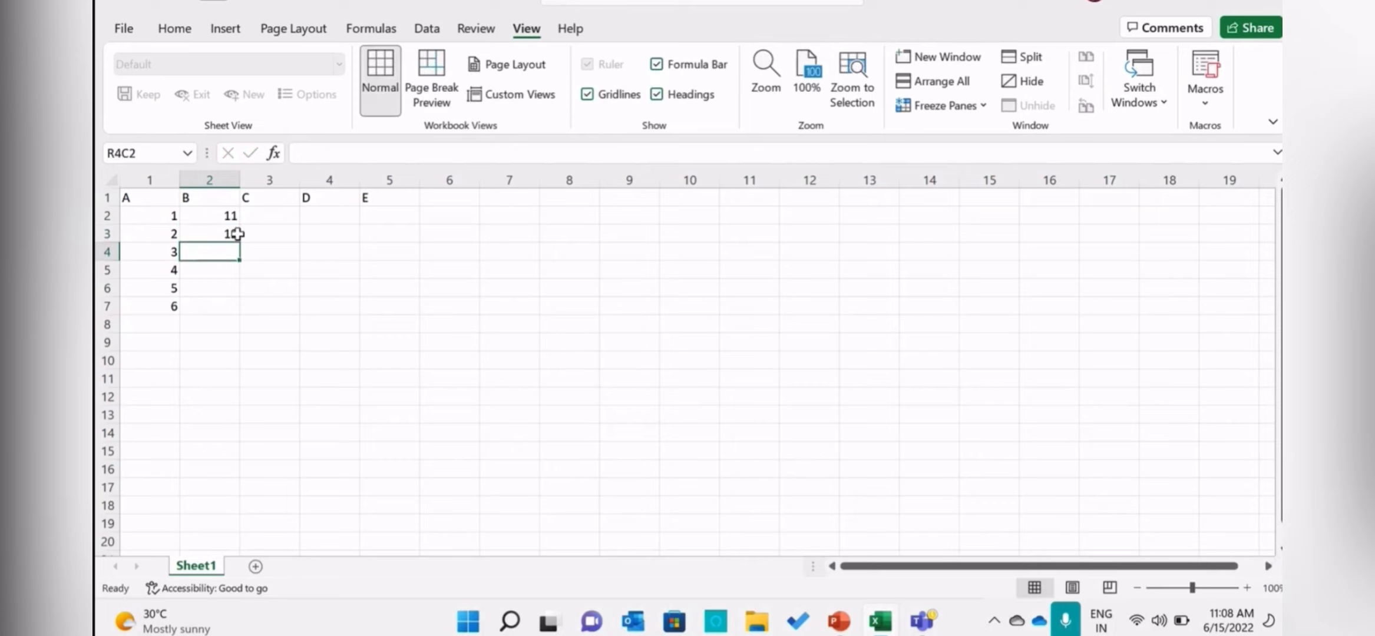
{"action": "left_click", "coordinate": [236, 235]}
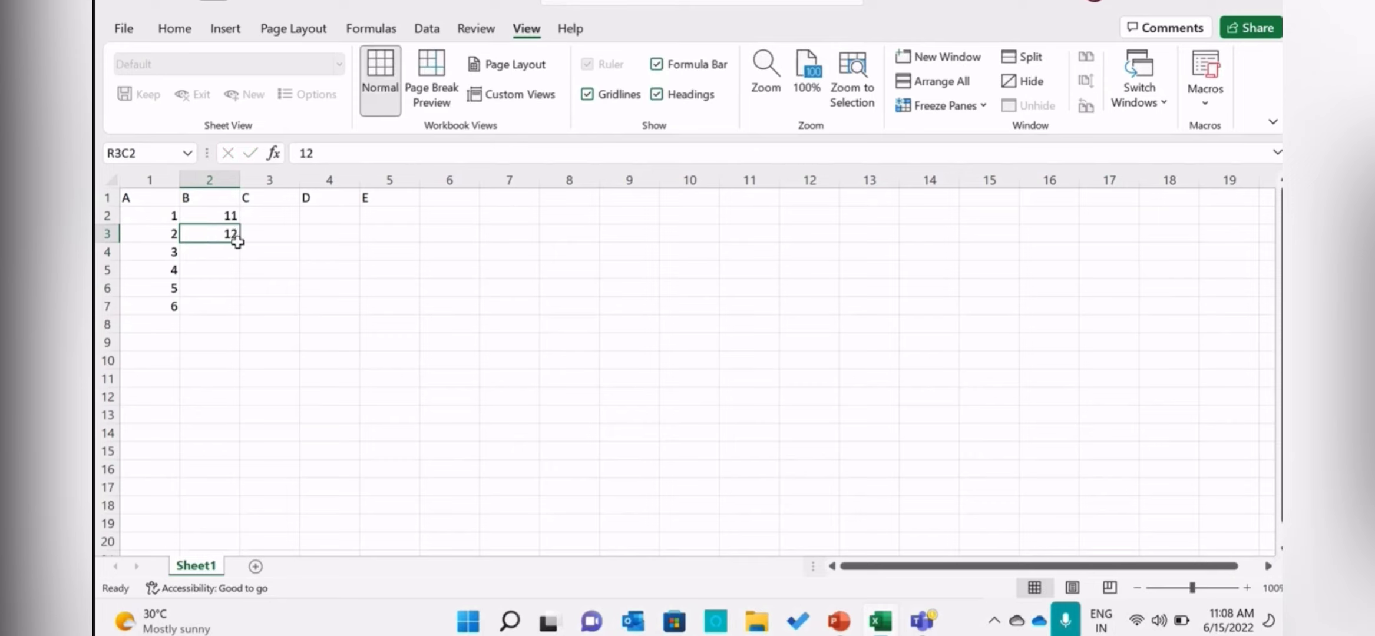
{"action": "left_click_drag", "start_coordinate": [237, 241], "coordinate": [219, 311]}
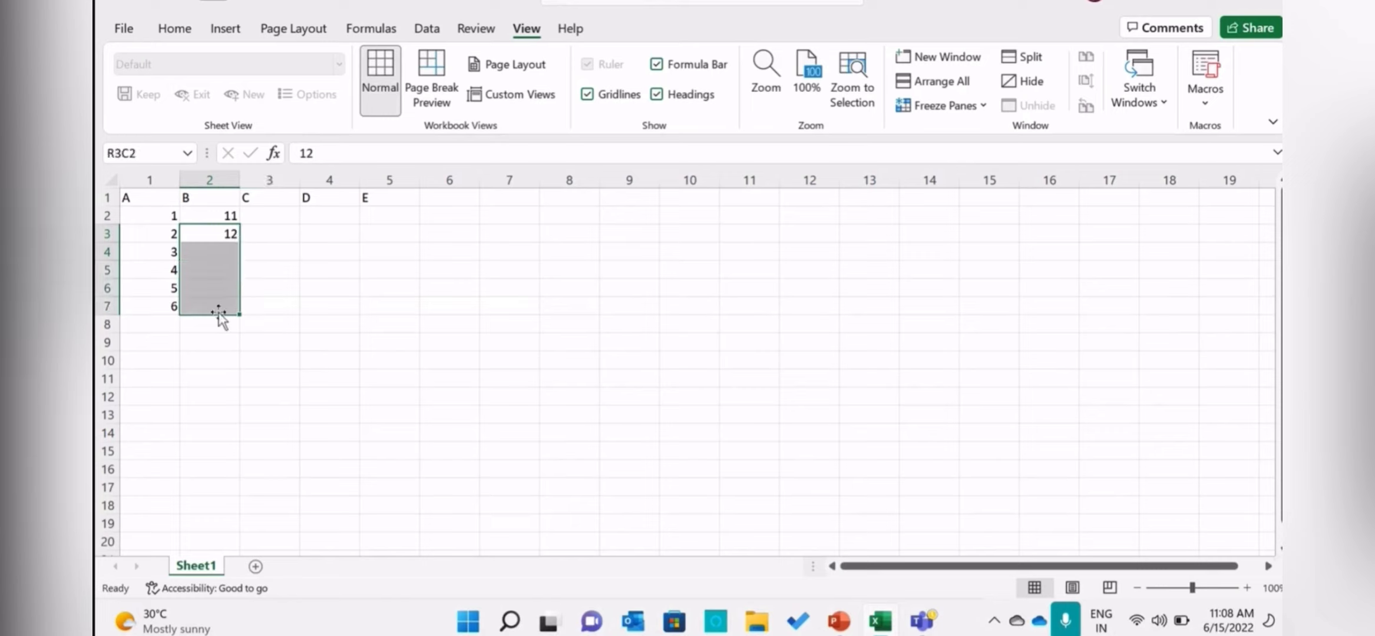
{"action": "left_click", "coordinate": [323, 272]}
{"action": "left_click", "coordinate": [219, 232]}
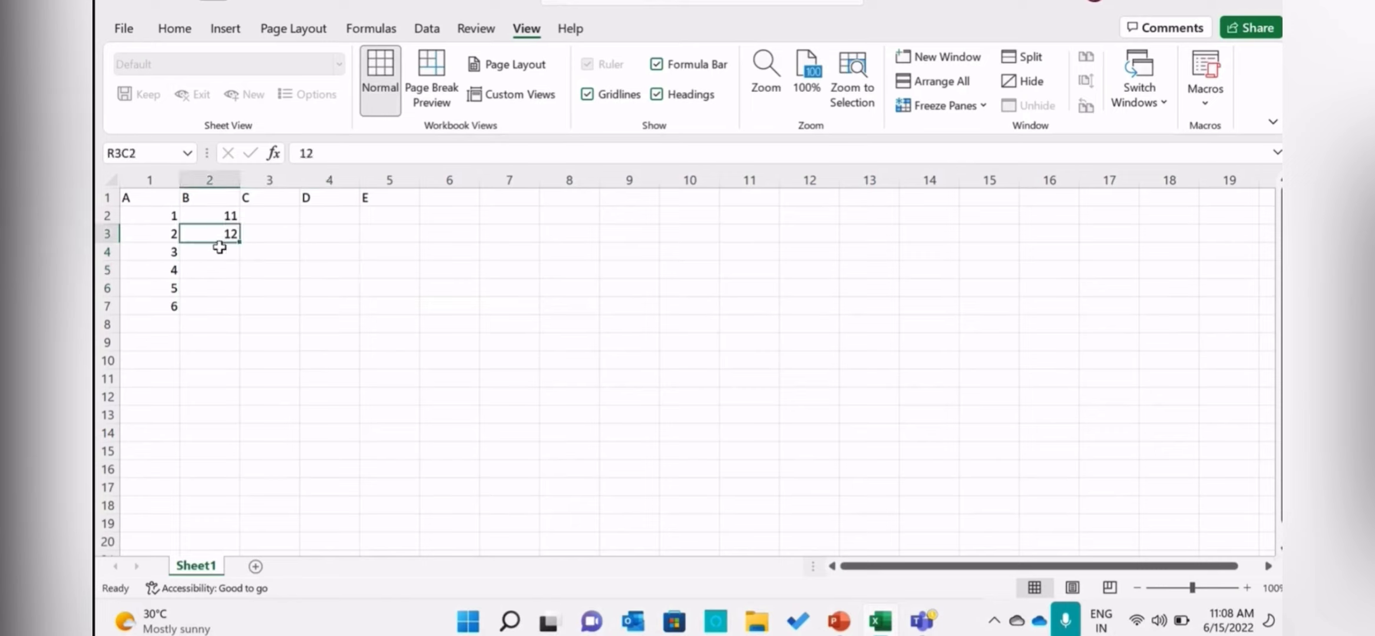
Enter 13 in row 4 under the header B and fill it down through row 7.
{"action": "left_click", "coordinate": [221, 251]}
{"action": "type", "text": "13"}
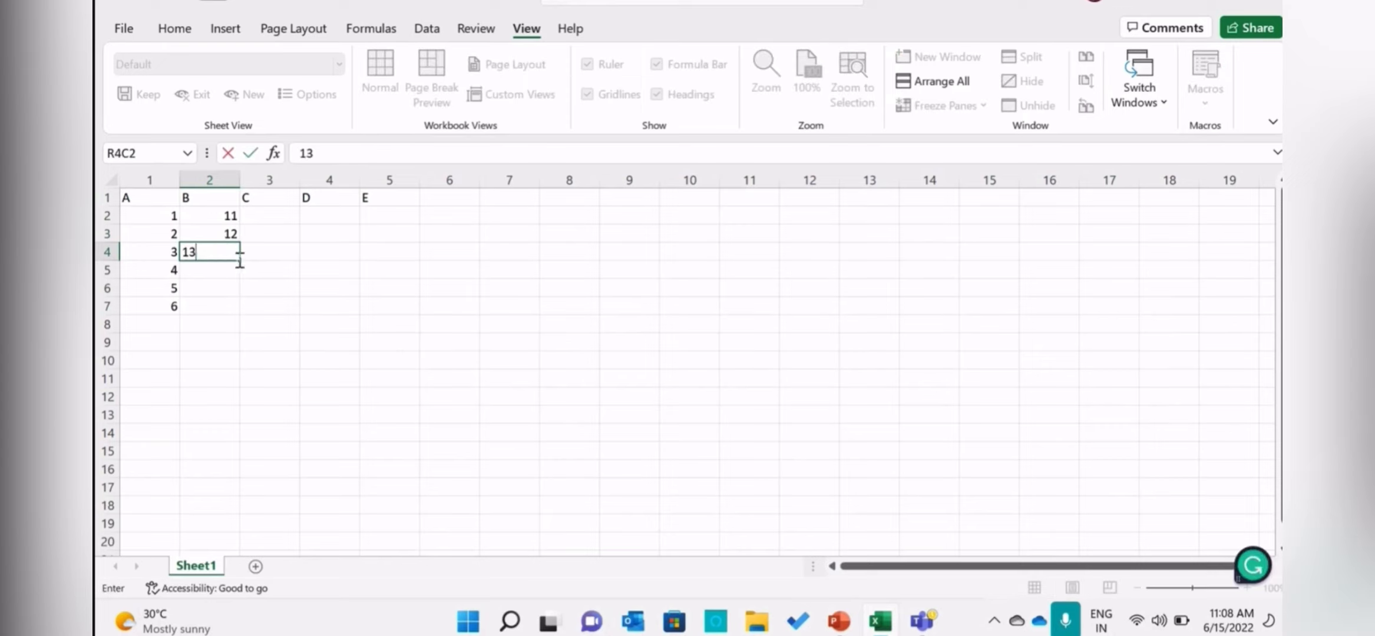
{"action": "left_click_drag", "start_coordinate": [239, 260], "coordinate": [239, 317]}
Replace the values in rows 5 to 7 under the header B with 14, 15 and 16.
{"action": "left_click", "coordinate": [231, 269]}
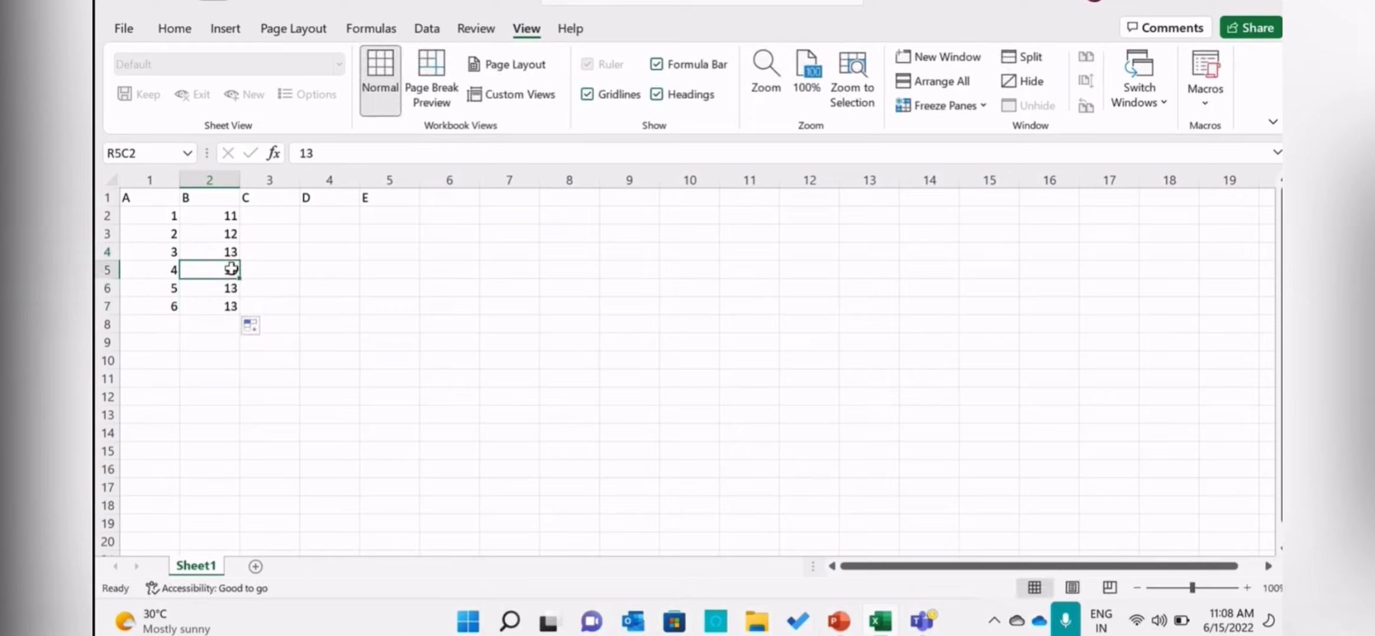
{"action": "type", "text": "141"}
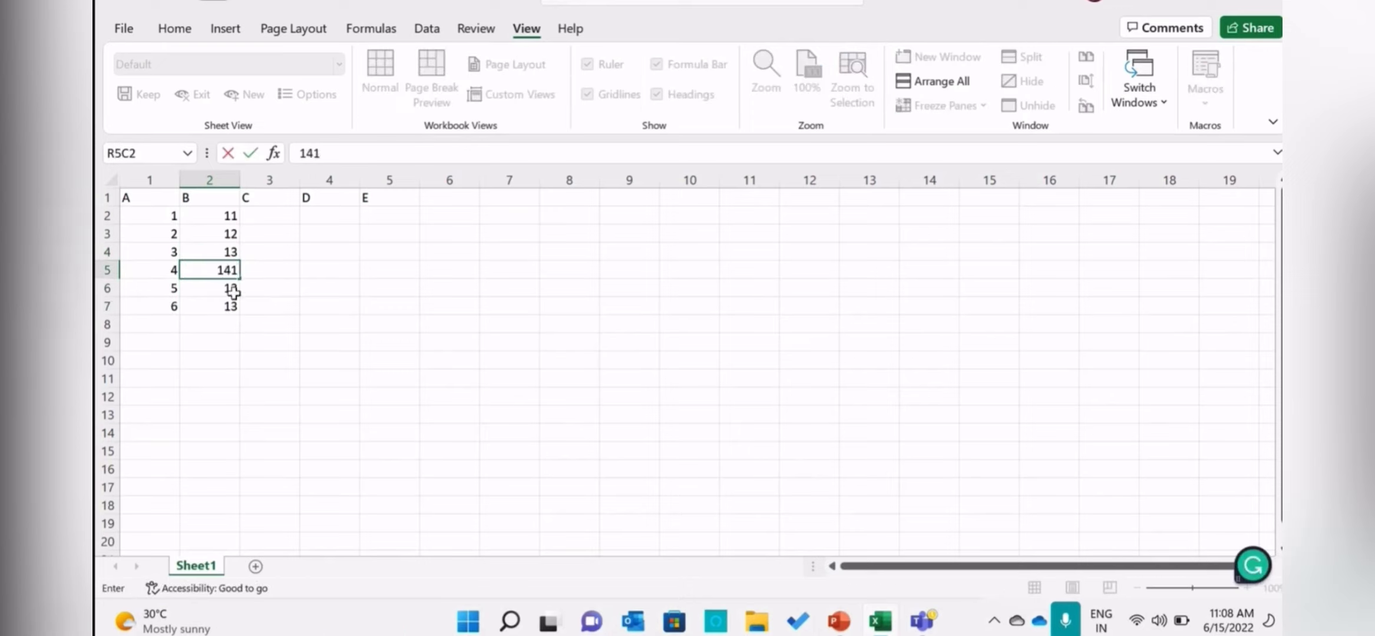
{"action": "key", "text": "BackSpace"}
{"action": "key", "text": "Return"}
{"action": "type", "text": "15"}
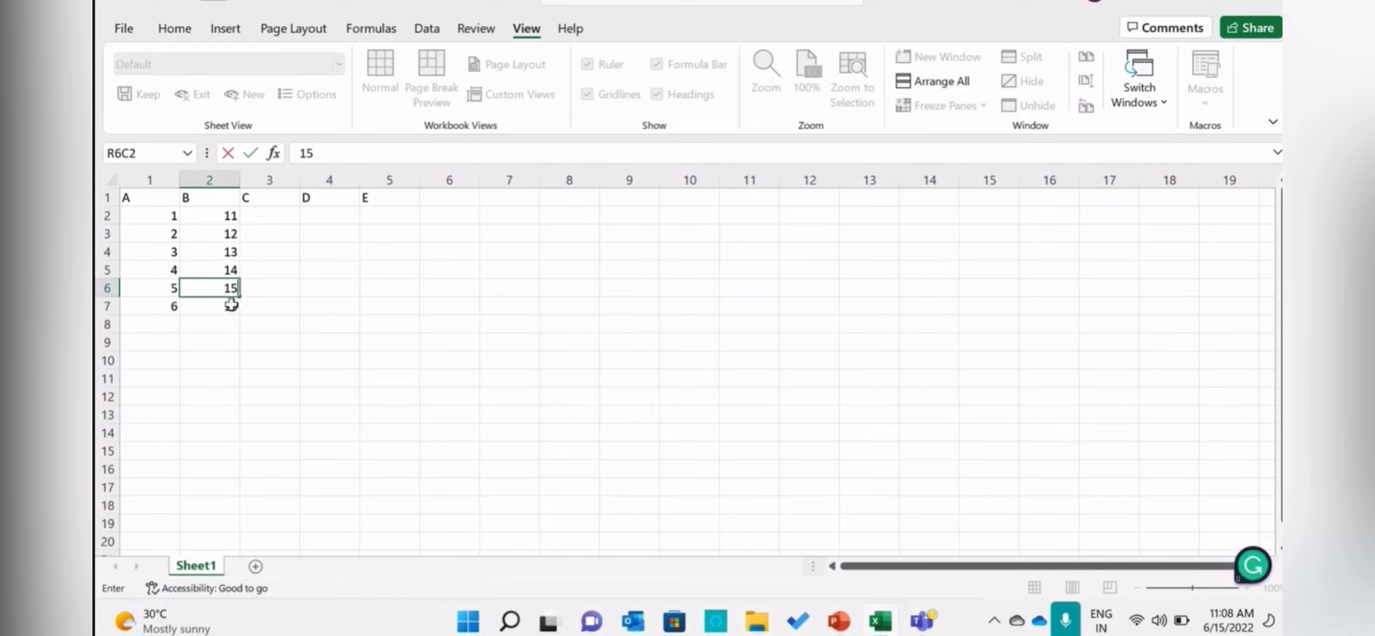
{"action": "key", "text": "Return"}
{"action": "type", "text": "16"}
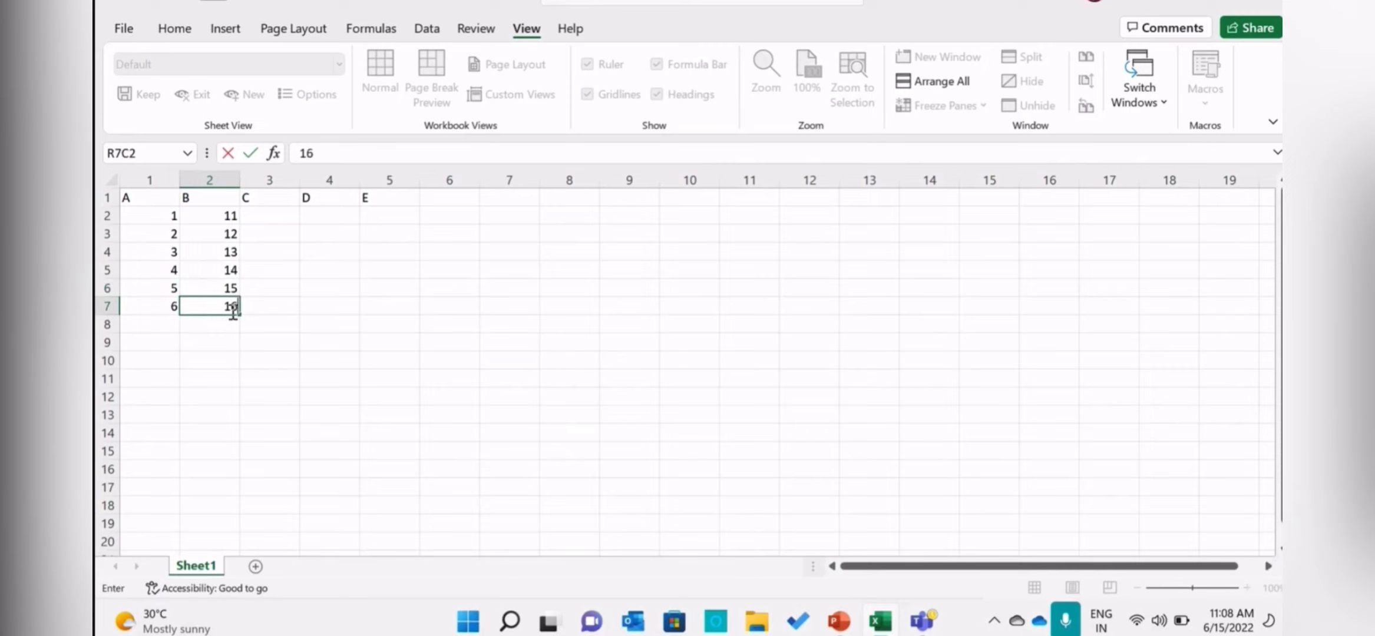
{"action": "left_click", "coordinate": [303, 312]}
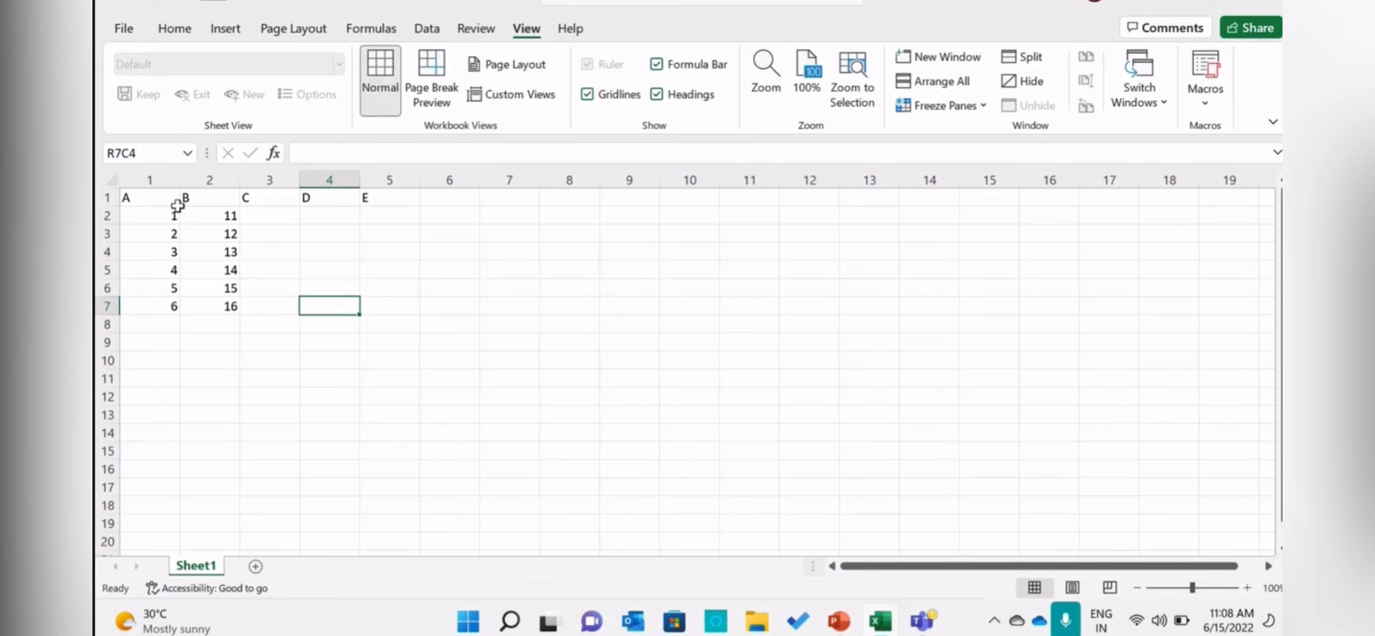
Sort the A column, including its header, from smallest to largest with the selection expanded to the neighbouring data.
{"action": "left_click_drag", "start_coordinate": [152, 200], "coordinate": [157, 305]}
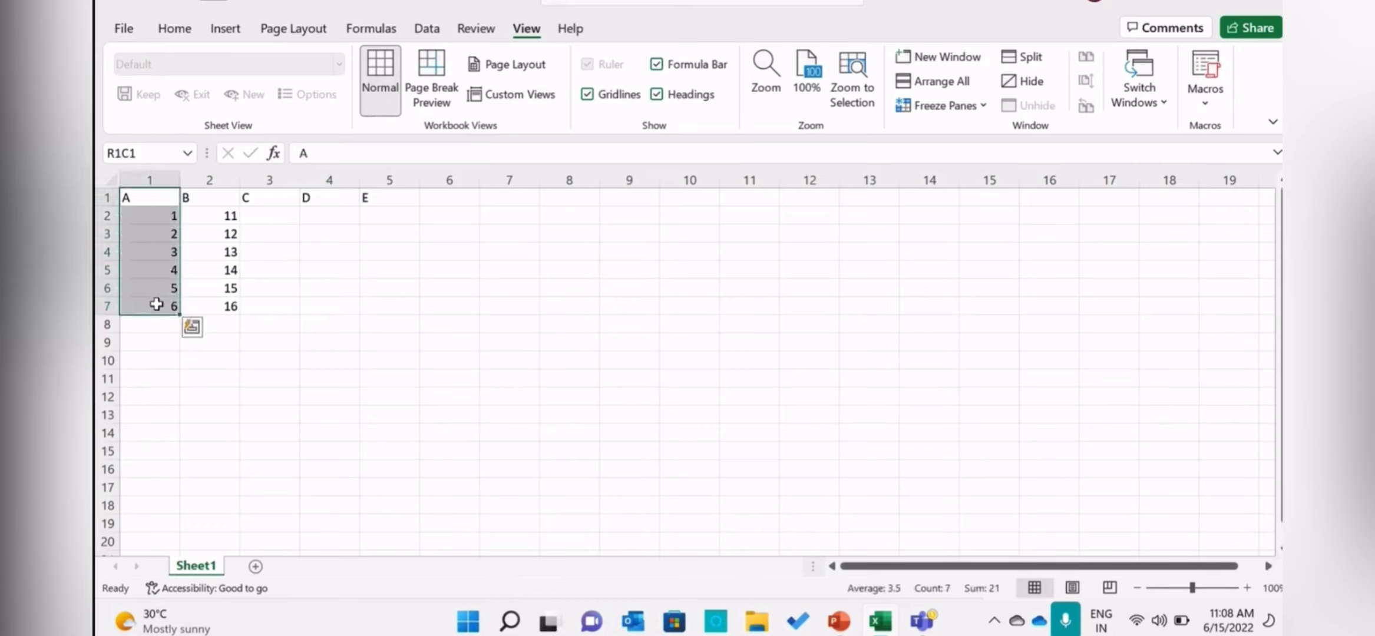
{"action": "left_click", "coordinate": [178, 46]}
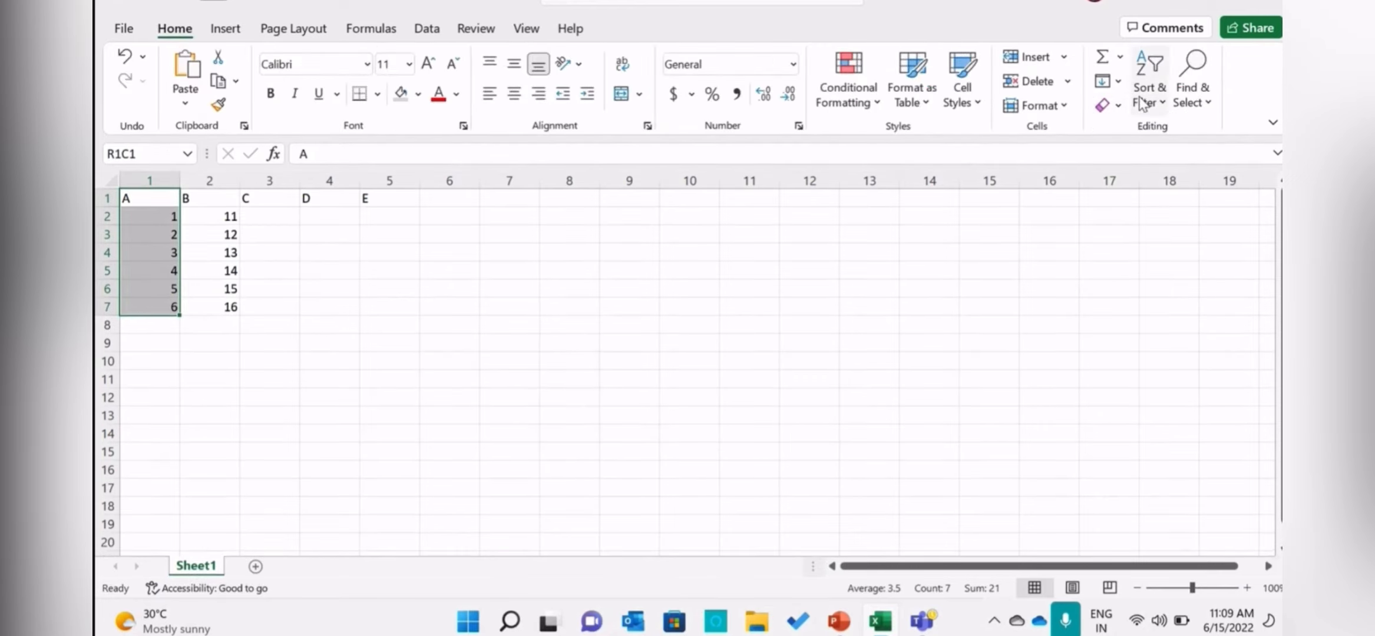
{"action": "left_click", "coordinate": [1143, 102]}
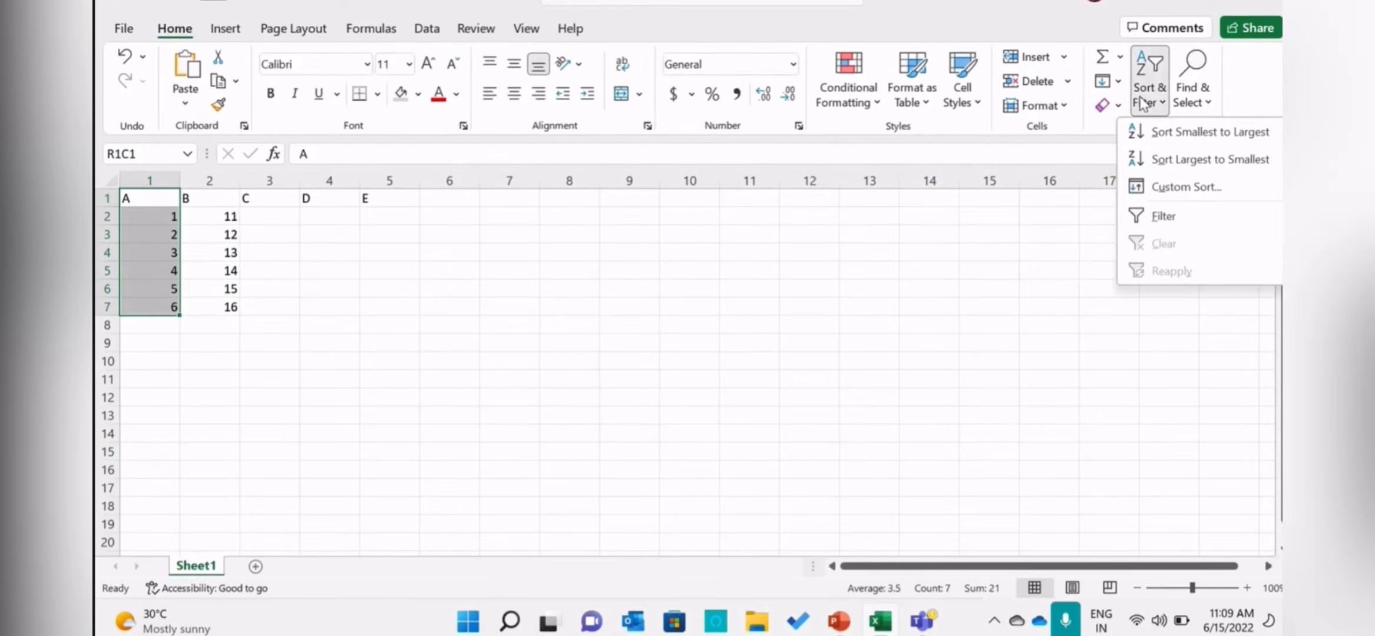
{"action": "left_click", "coordinate": [1164, 141]}
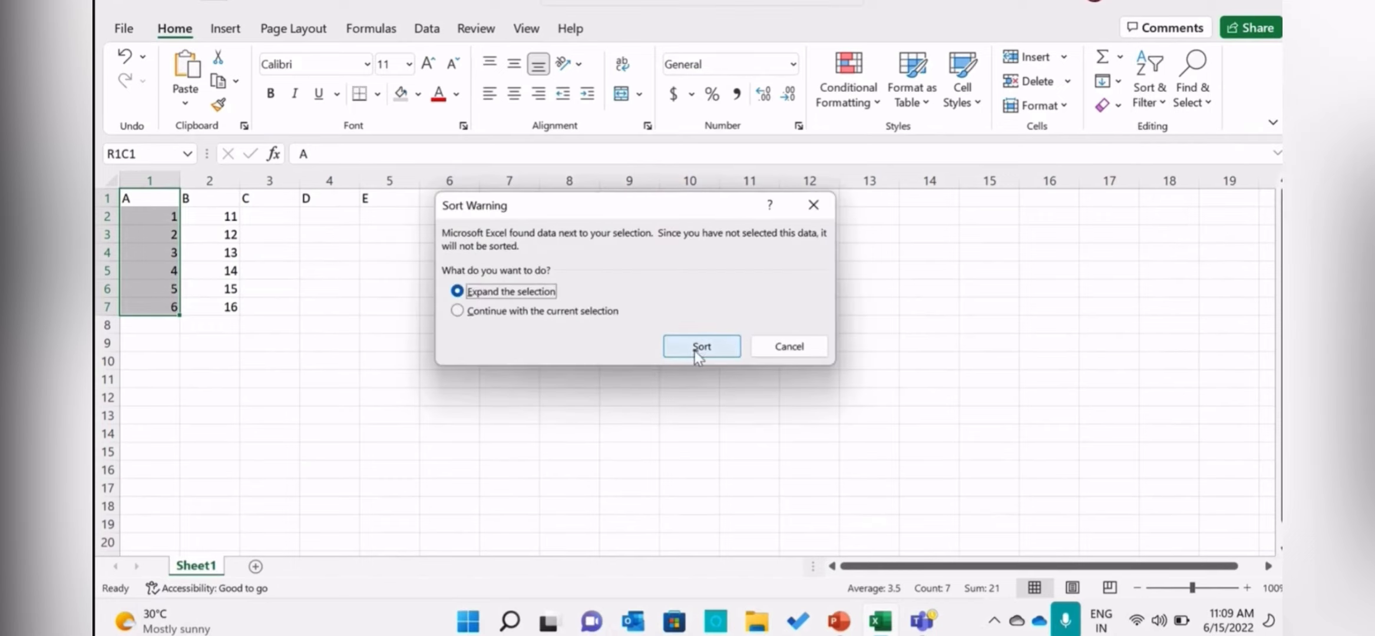
{"action": "left_click", "coordinate": [726, 353]}
{"action": "left_click", "coordinate": [230, 216]}
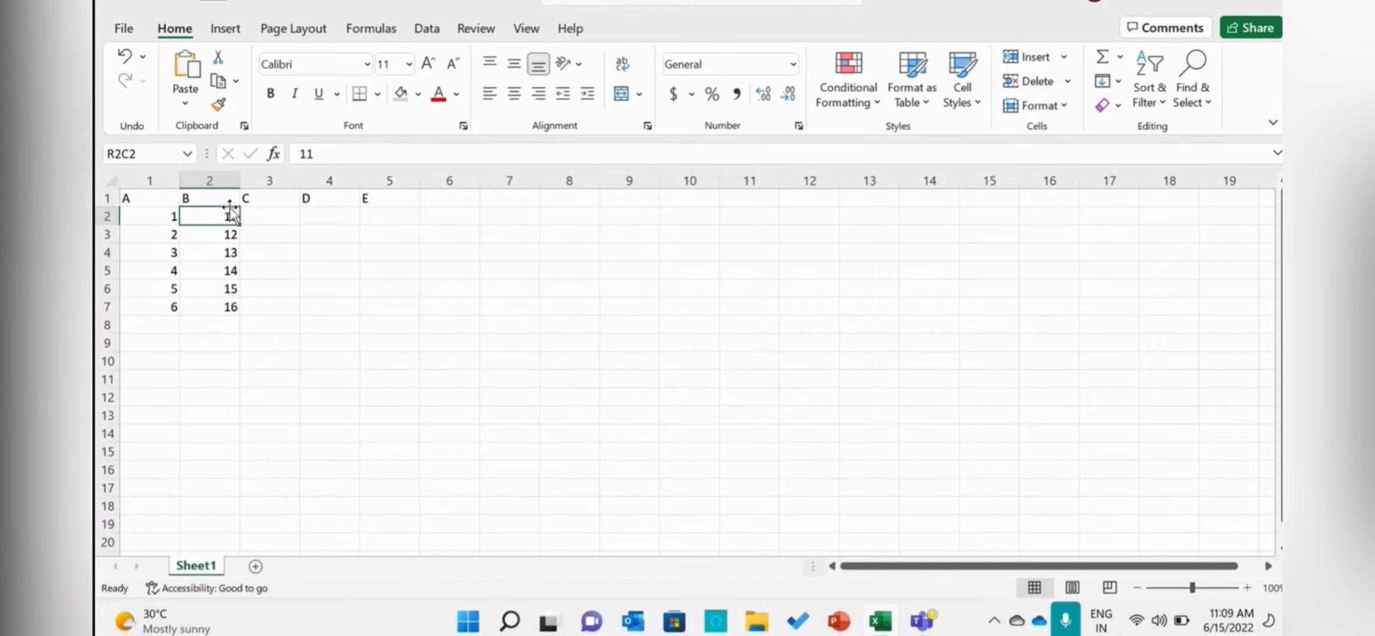
Sort only the A column, rows 1 to 7, from largest to smallest, continuing with the current selection.
{"action": "left_click_drag", "start_coordinate": [147, 200], "coordinate": [165, 307]}
{"action": "left_click", "coordinate": [1148, 87]}
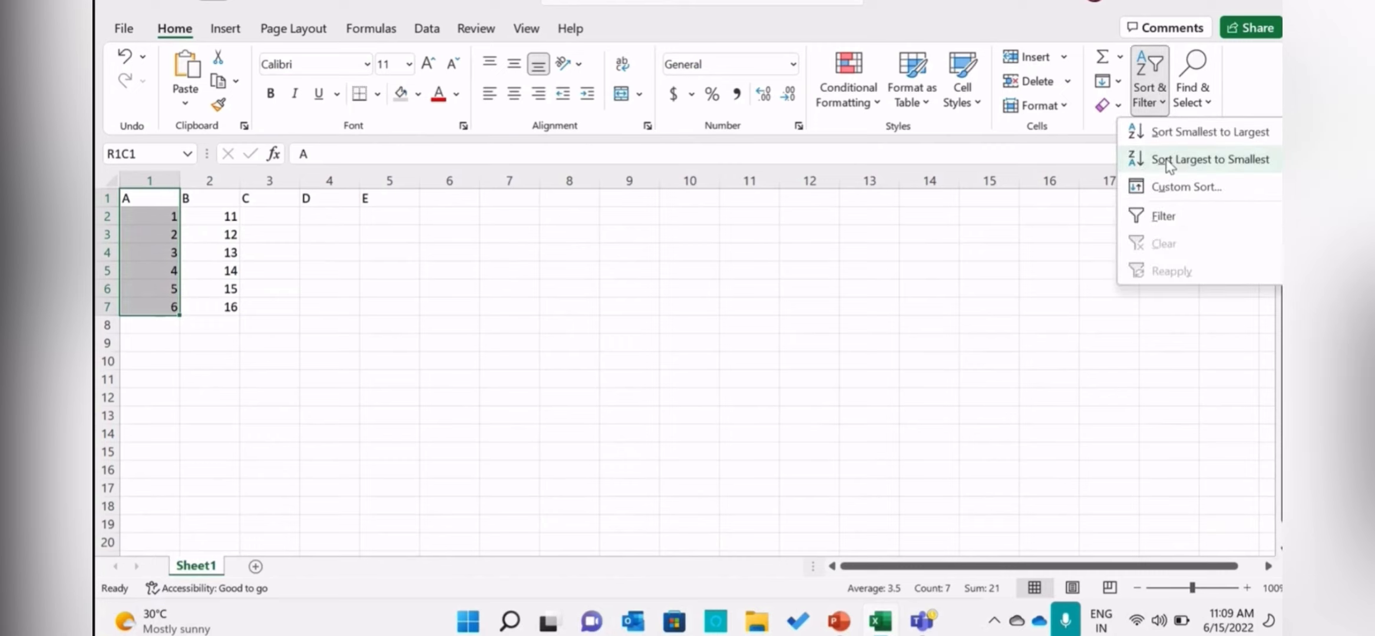
{"action": "left_click", "coordinate": [1169, 160]}
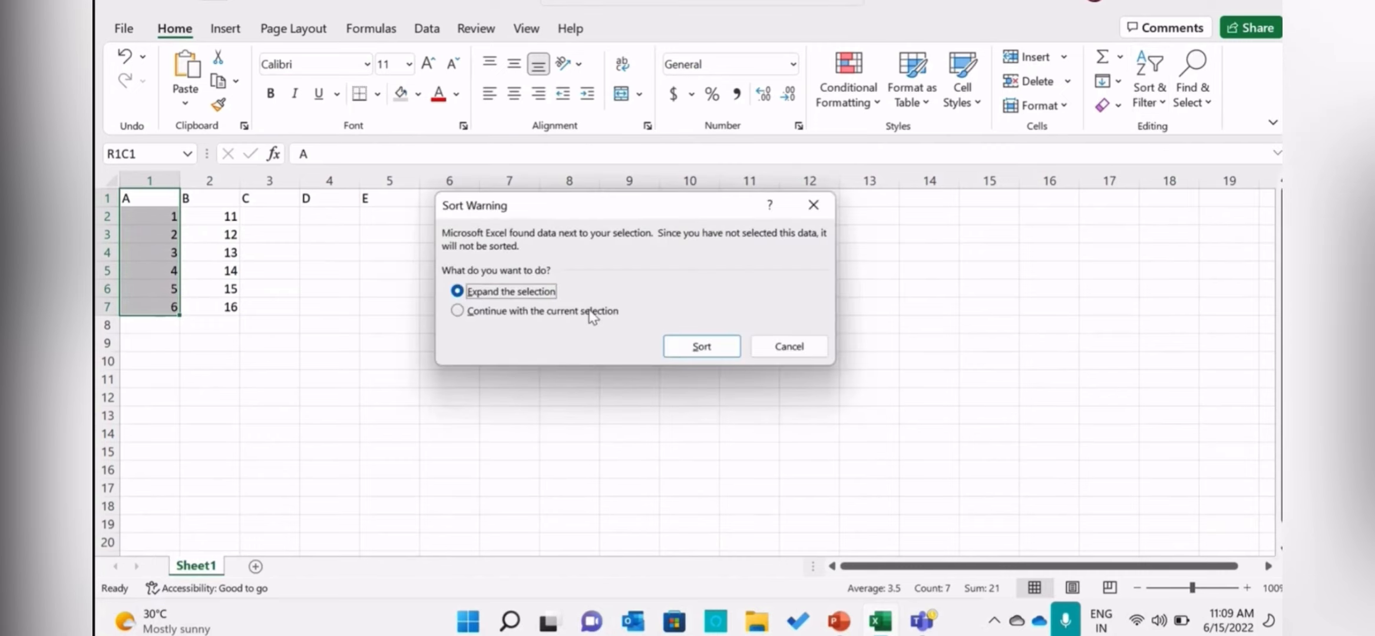
{"action": "left_click", "coordinate": [590, 313]}
{"action": "left_click", "coordinate": [678, 346]}
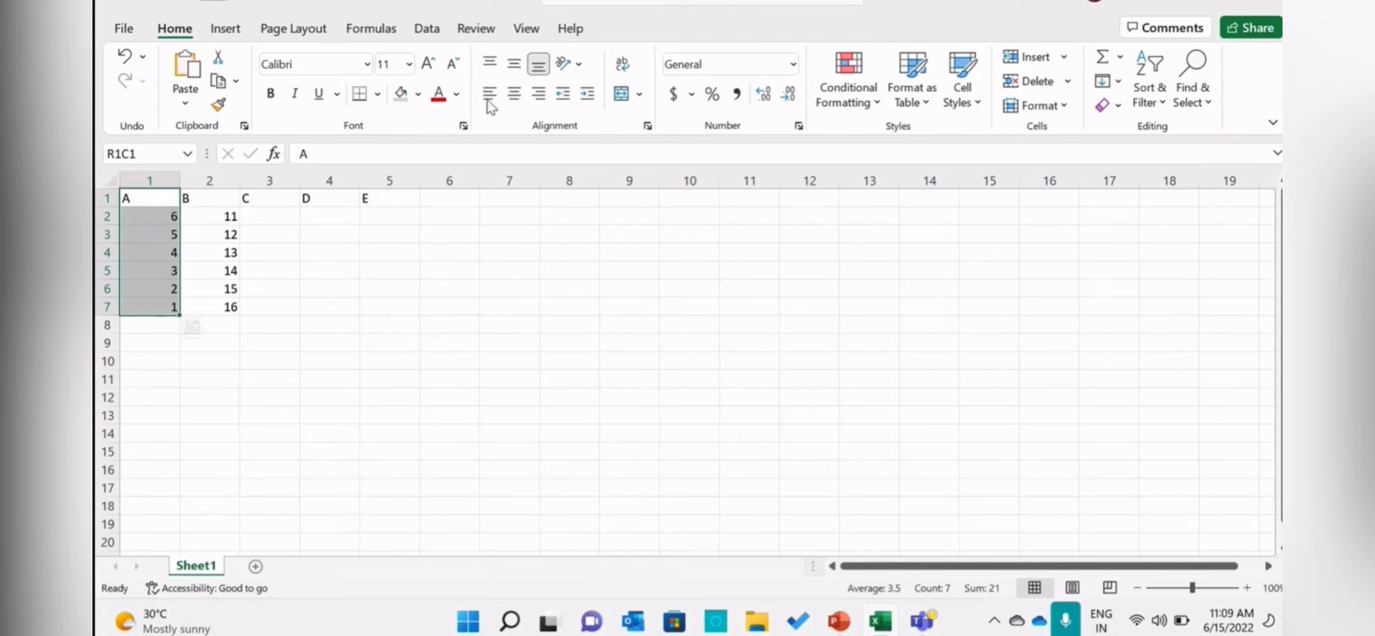
{"action": "left_click", "coordinate": [1152, 97]}
{"action": "left_click", "coordinate": [1154, 106]}
{"action": "left_click", "coordinate": [519, 30]}
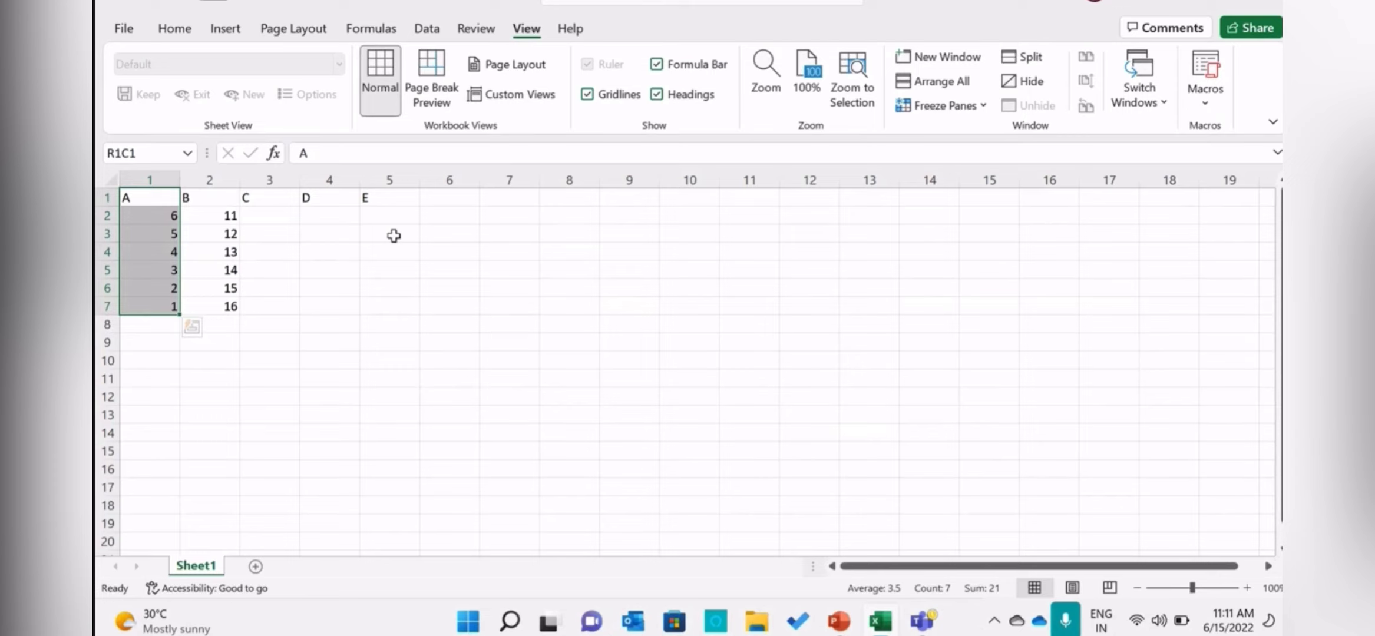
Switch to PowerPoint, start the slide show at the Sheet Views slide and advance to the Zoom slide.
{"action": "left_click", "coordinate": [839, 622]}
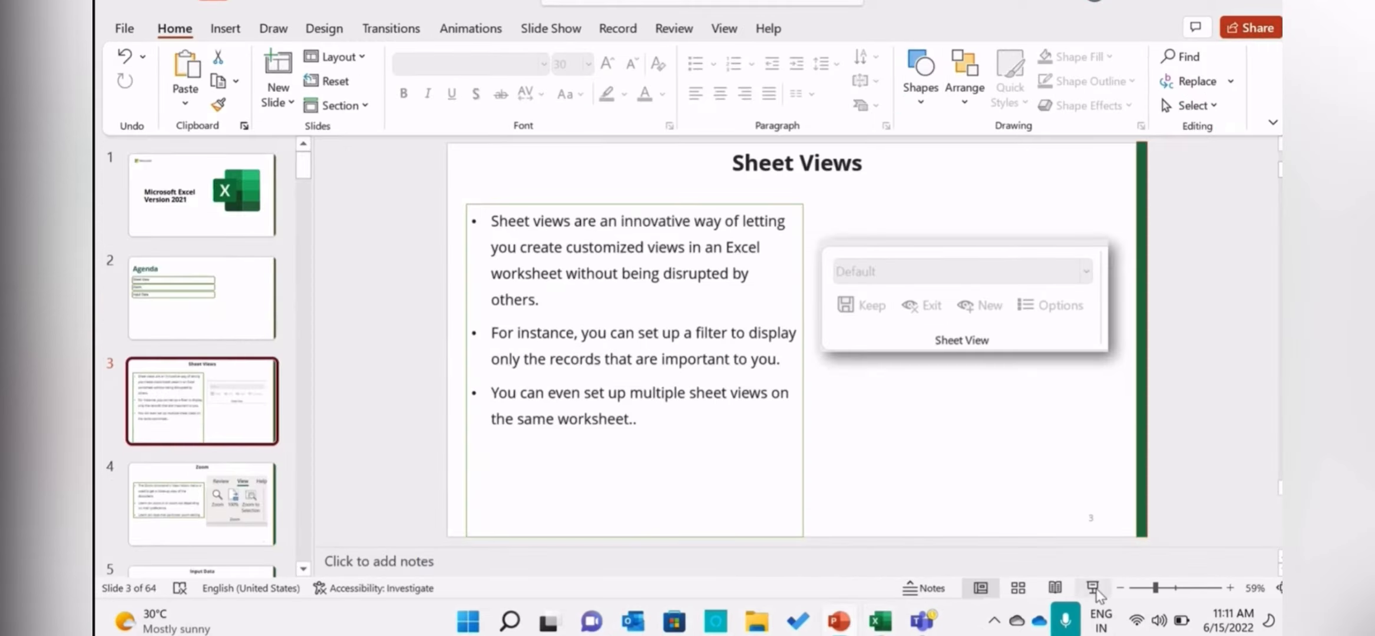
{"action": "left_click", "coordinate": [1094, 590]}
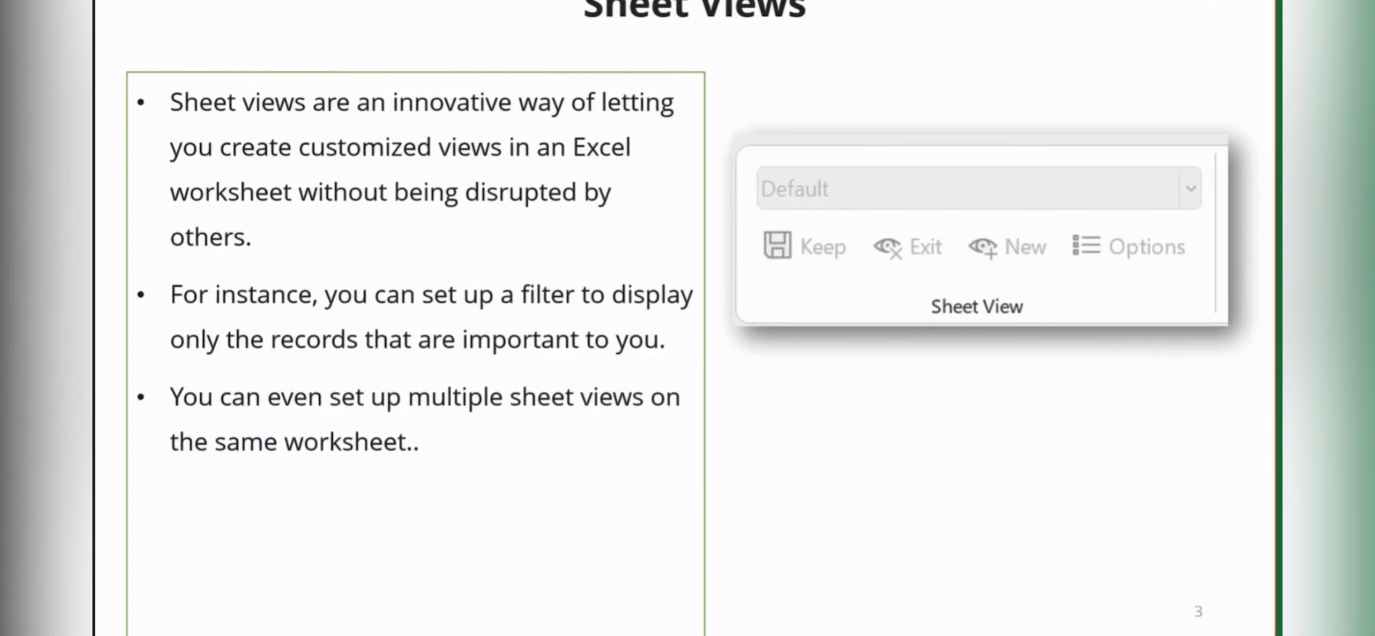
{"action": "key", "text": "Right"}
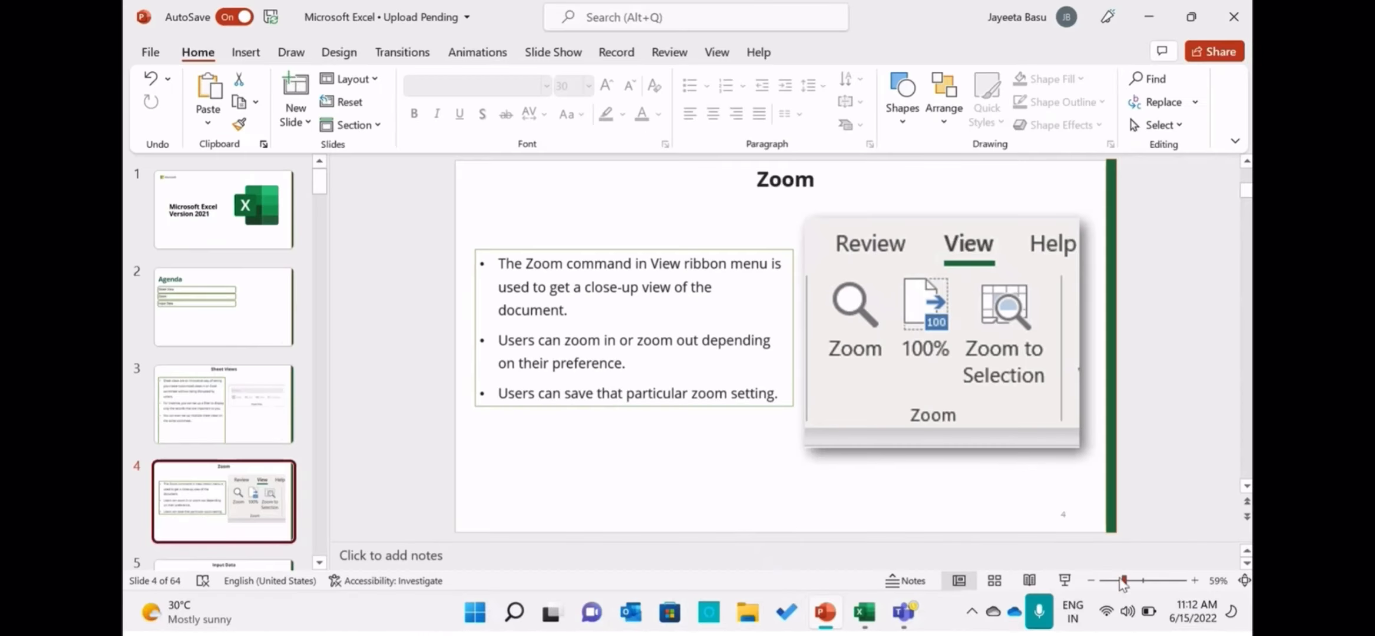
Switch back to the Excel workbook and zoom the worksheet in to 400%.
{"action": "left_click", "coordinate": [863, 615]}
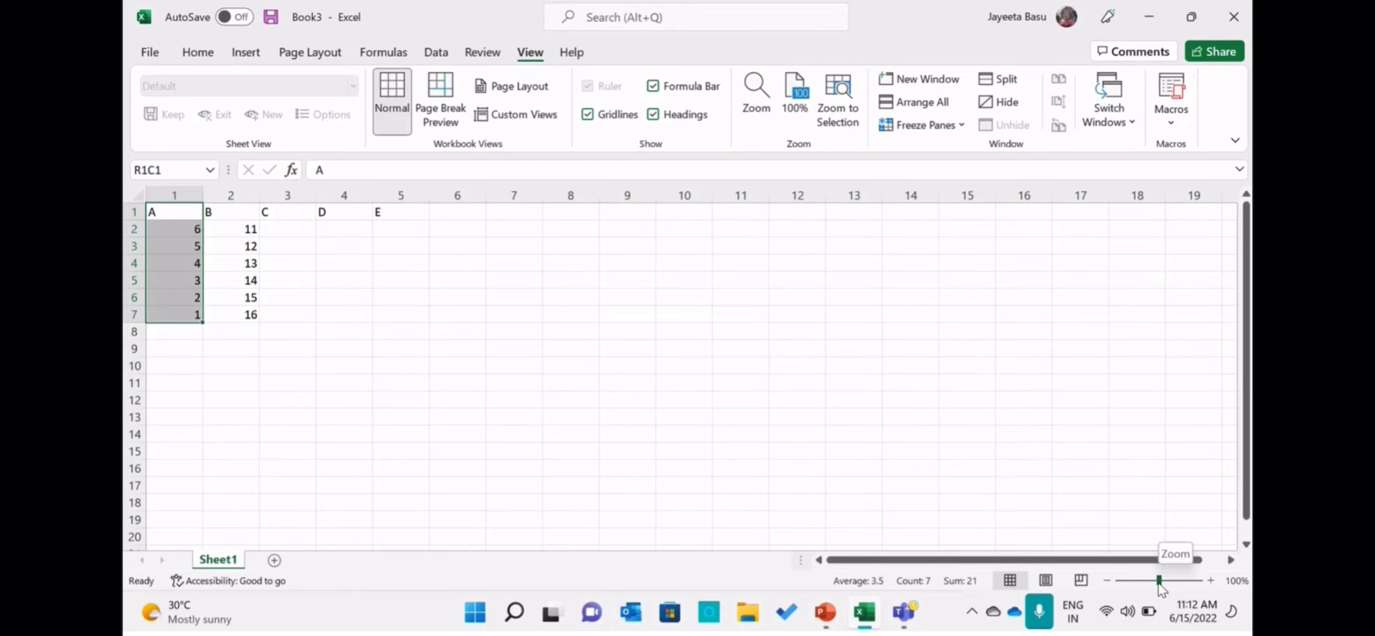
{"action": "left_click_drag", "start_coordinate": [1158, 581], "coordinate": [1235, 588]}
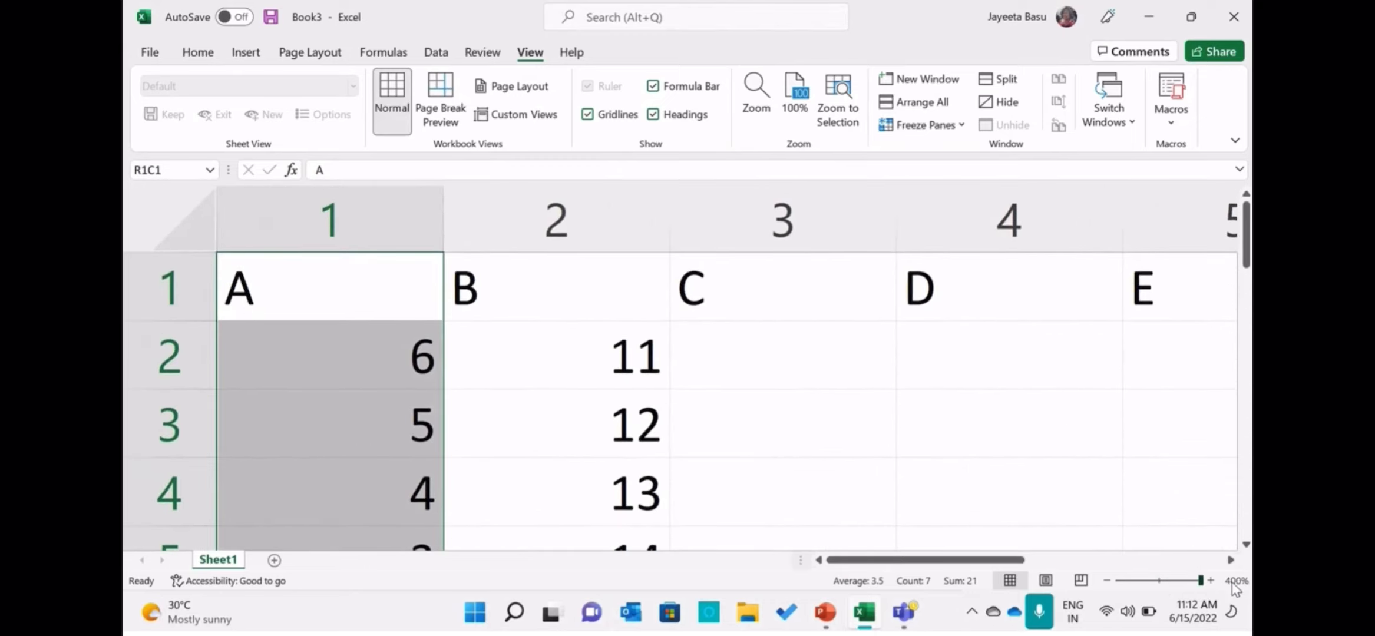
Reduce the worksheet zoom to 240%, continue down to 80%, and bring it back up to 100%.
{"action": "left_click", "coordinate": [366, 348]}
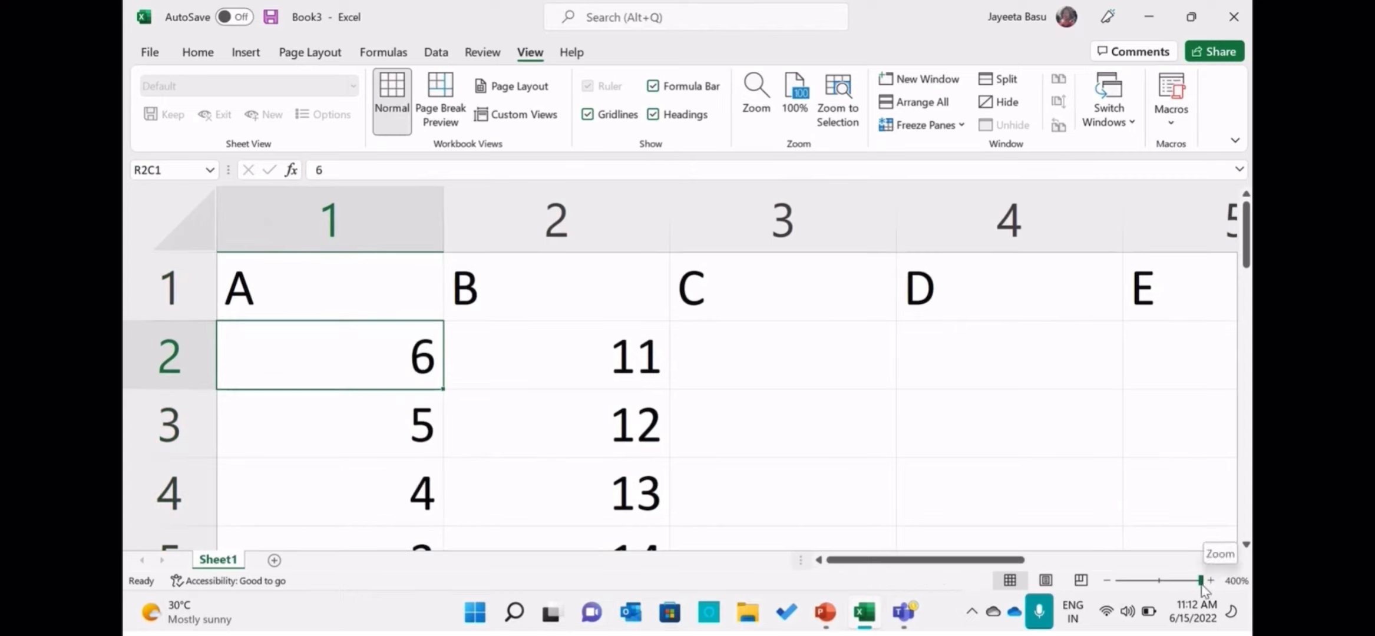
{"action": "left_click_drag", "start_coordinate": [1200, 580], "coordinate": [1178, 587]}
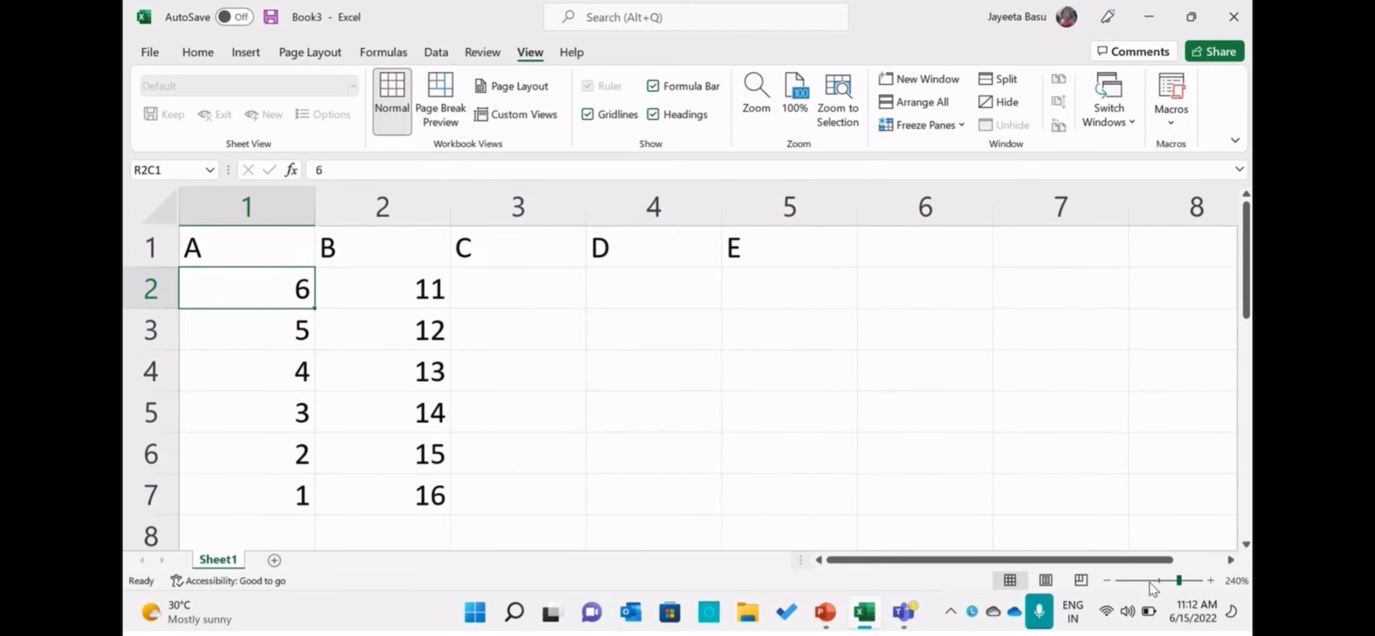
{"action": "left_click", "coordinate": [1151, 581]}
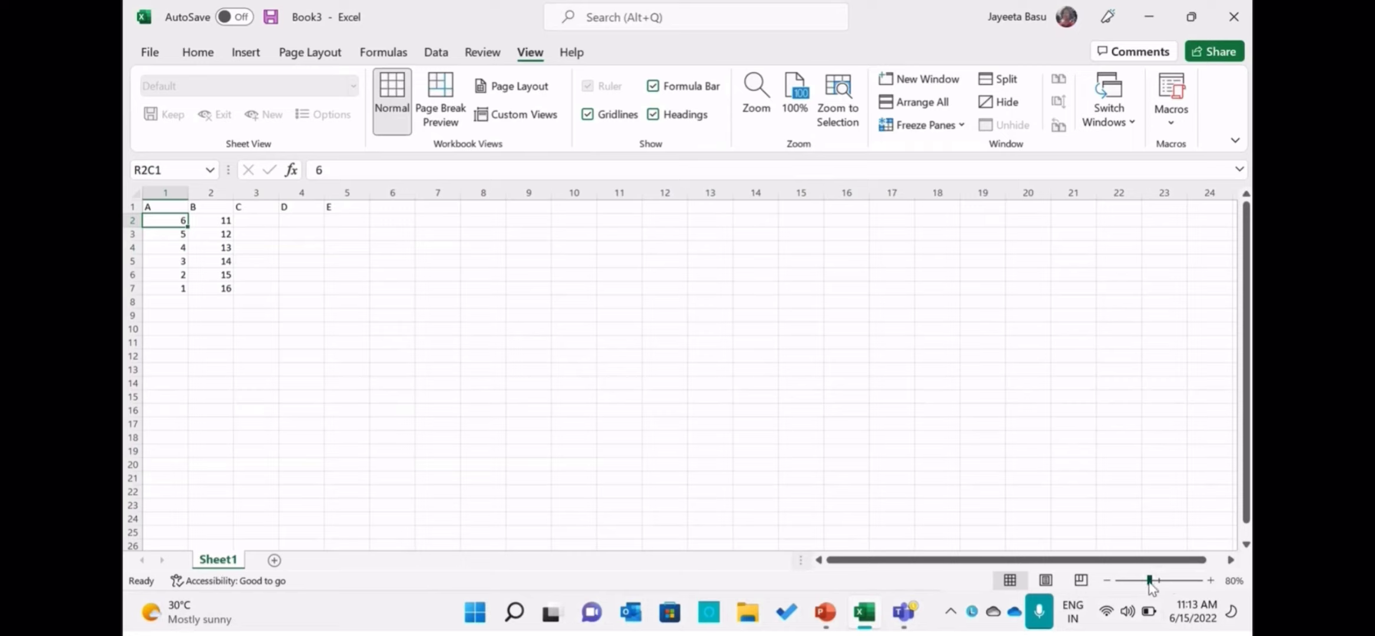
{"action": "mouse_move", "coordinate": [1149, 581]}
{"action": "left_mouse_down"}
{"action": "mouse_move", "coordinate": [1169, 582]}
{"action": "mouse_move", "coordinate": [1161, 592]}
{"action": "left_mouse_up"}
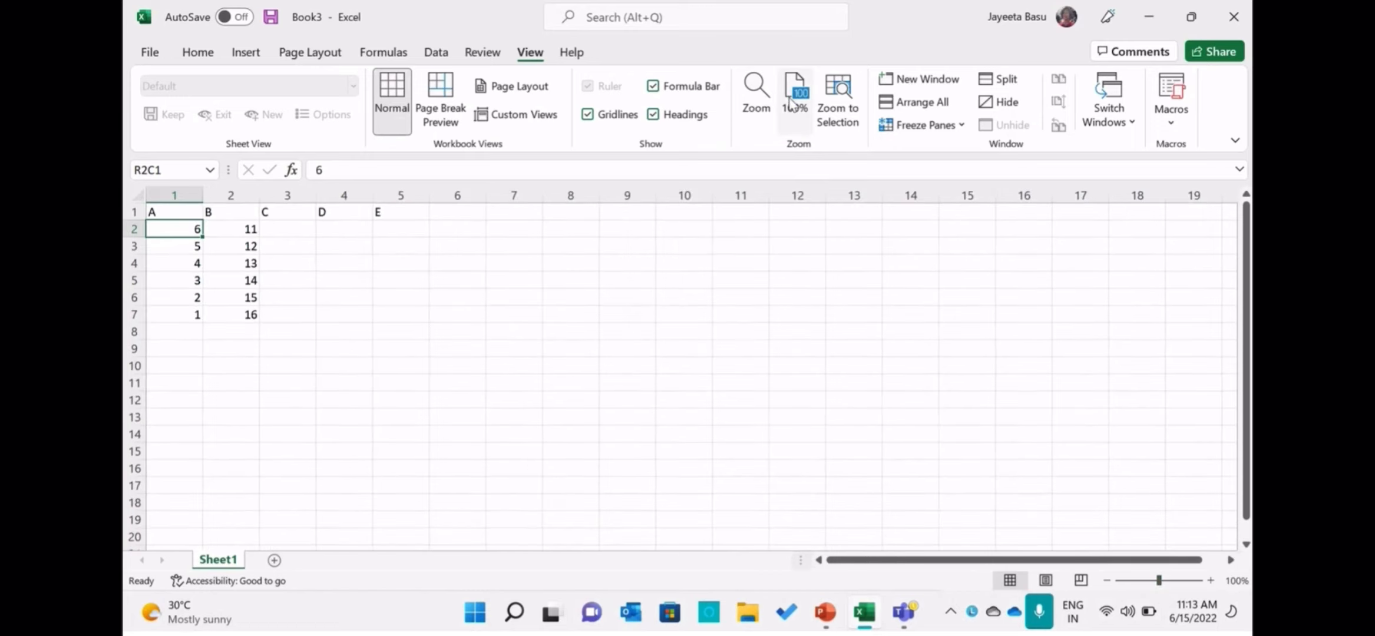
Set the worksheet magnification to the 200% preset and select individual number cells in the A column.
{"action": "left_click", "coordinate": [765, 122]}
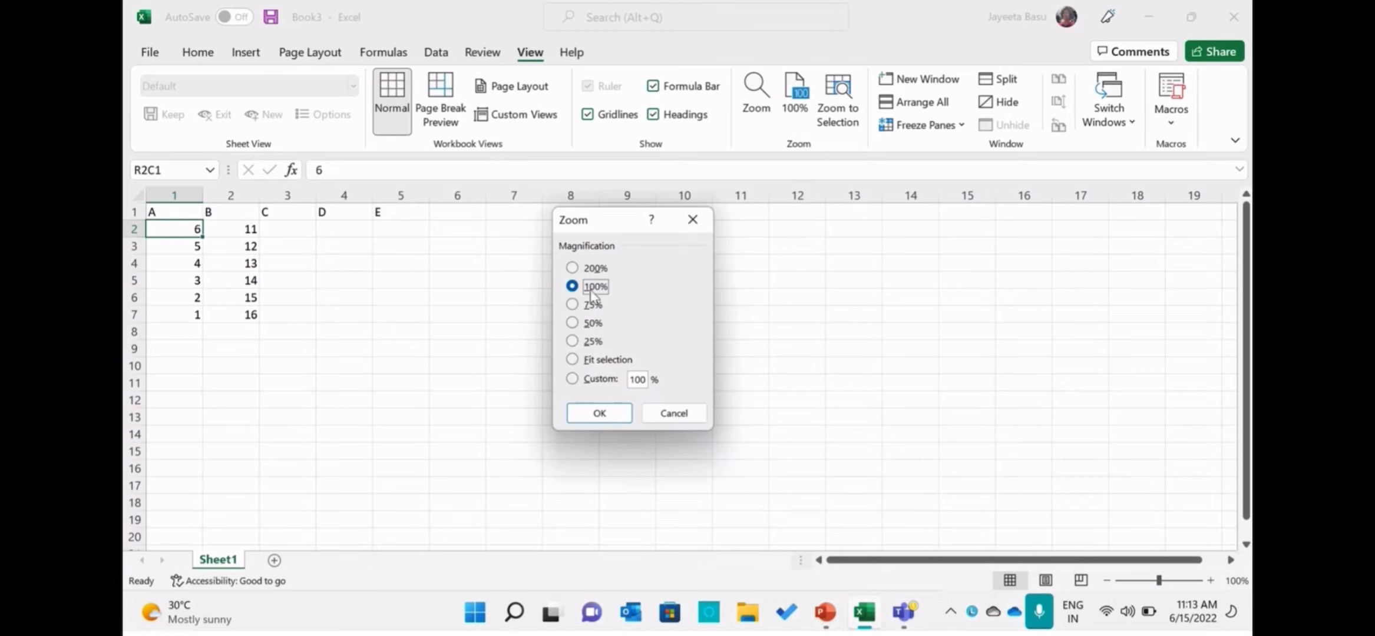
{"action": "left_click", "coordinate": [597, 270]}
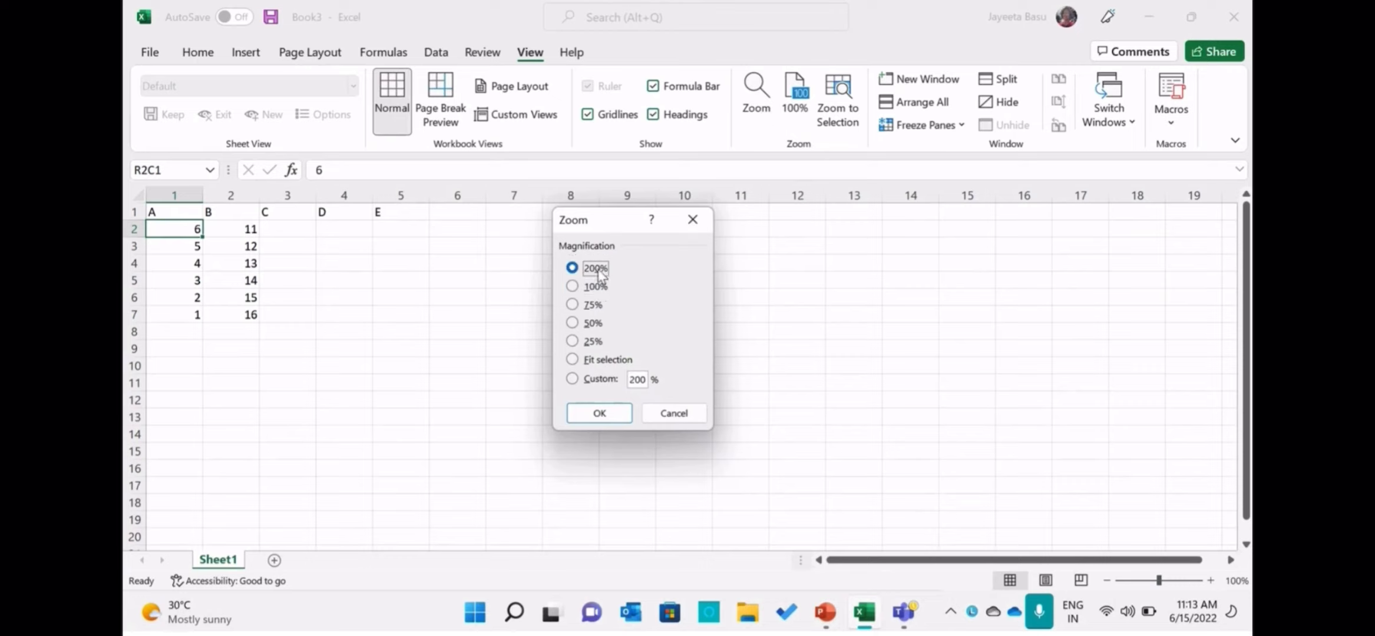
{"action": "left_click", "coordinate": [614, 419]}
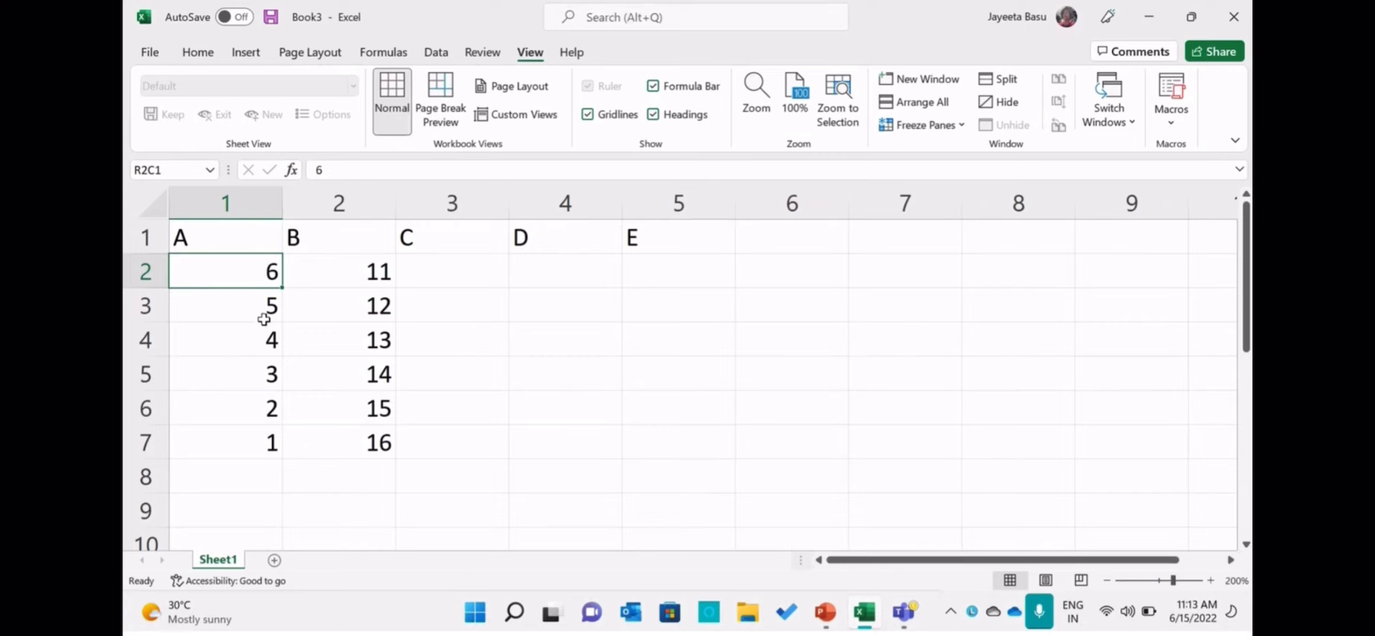
{"action": "left_click", "coordinate": [264, 318]}
{"action": "left_click", "coordinate": [264, 343]}
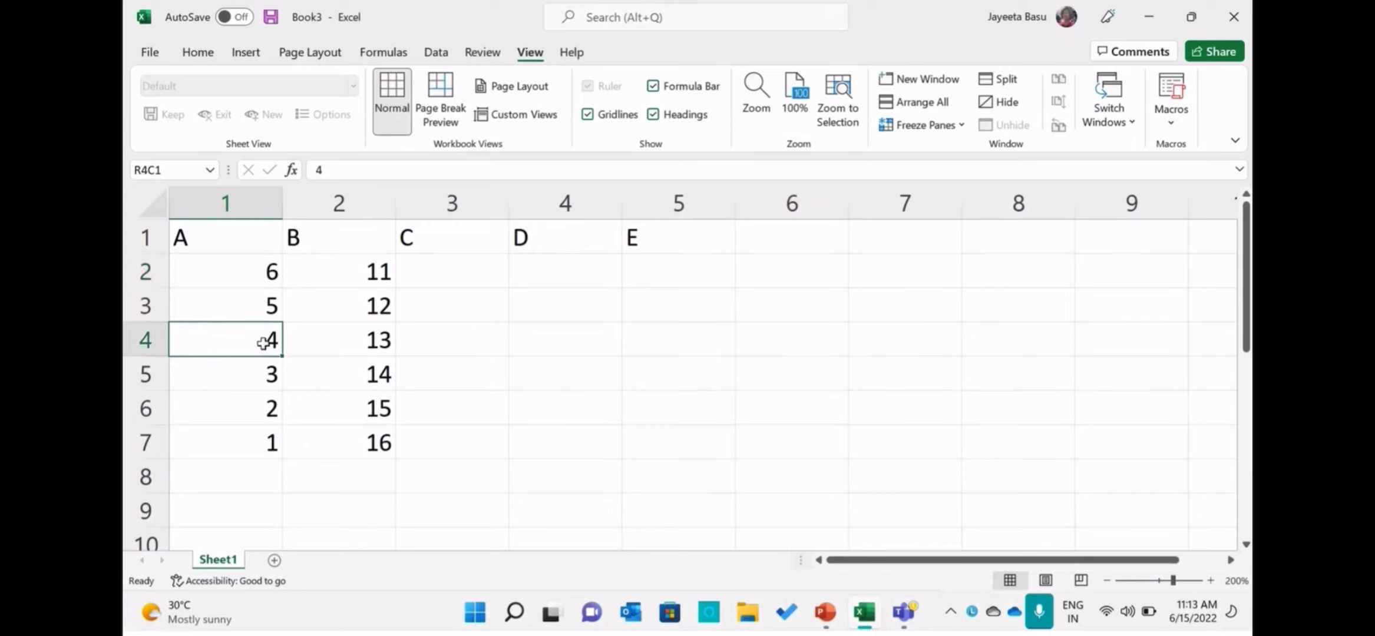
{"action": "left_click", "coordinate": [261, 377]}
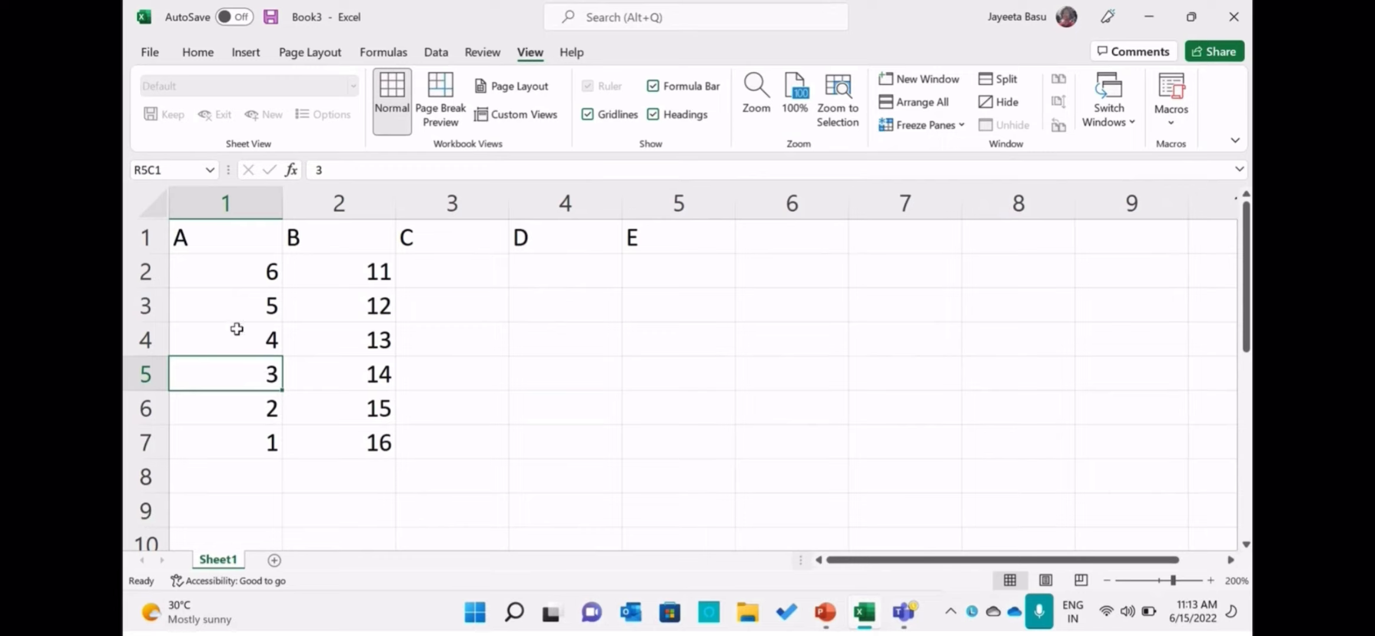
{"action": "left_click", "coordinate": [238, 284]}
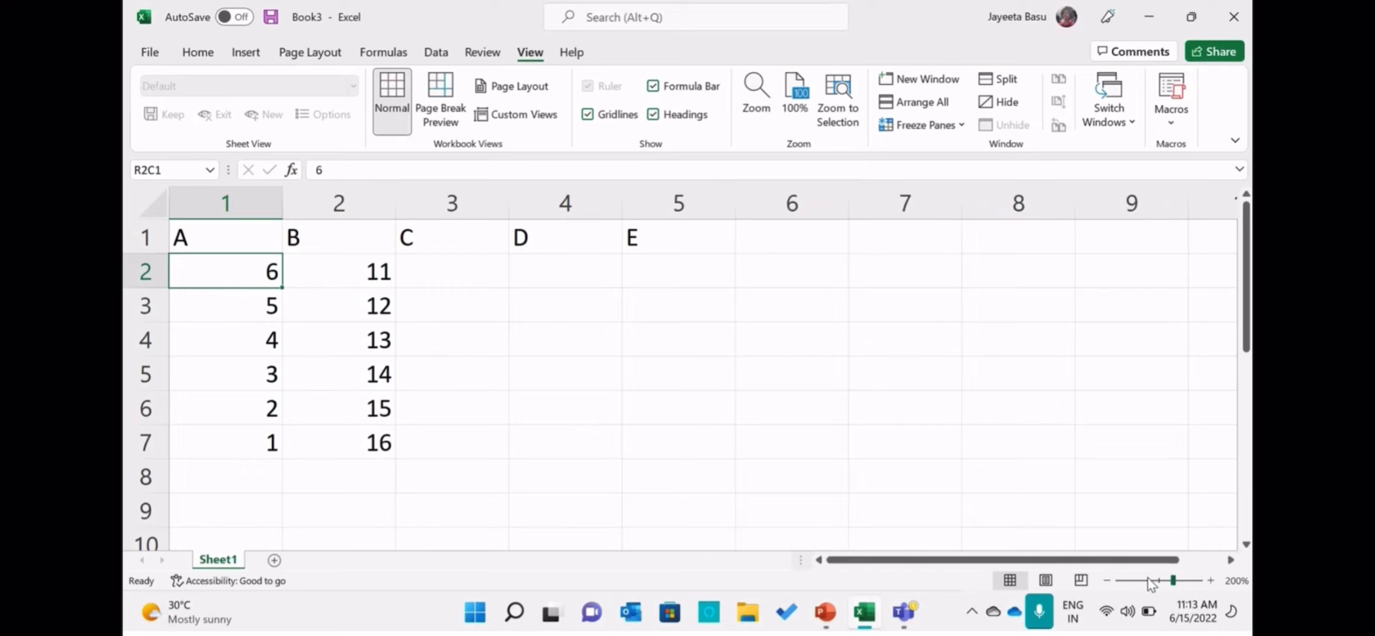
Zoom the worksheet out to 76% and reset it to 100%.
{"action": "left_click", "coordinate": [1149, 581]}
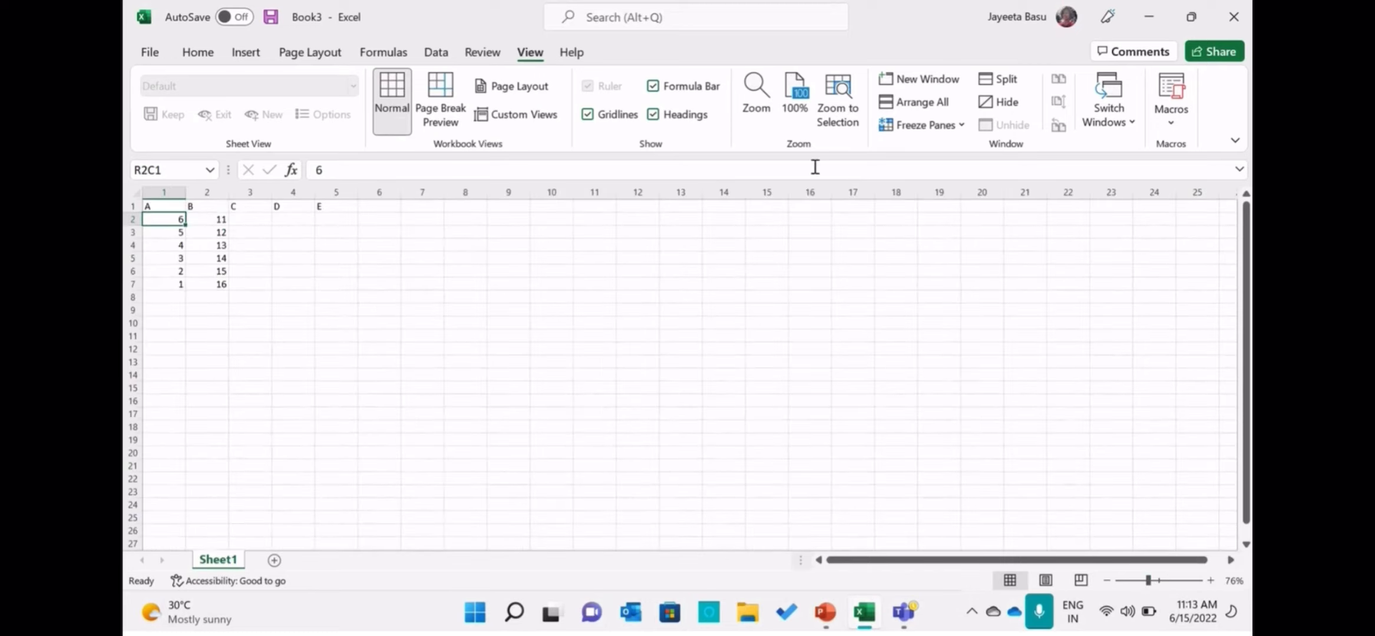
{"action": "left_click", "coordinate": [784, 104]}
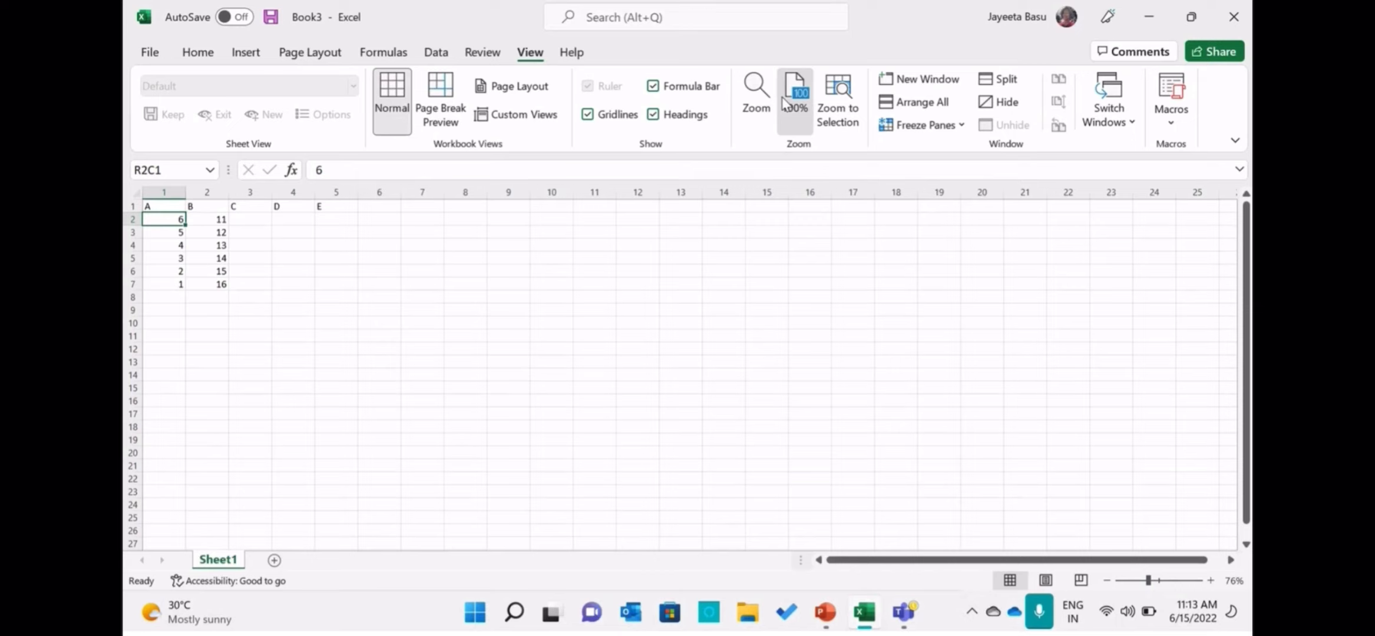
Zoom the worksheet to fit the A and B data, rows 1 to 7 of columns 1 and 2.
{"action": "left_click", "coordinate": [193, 245]}
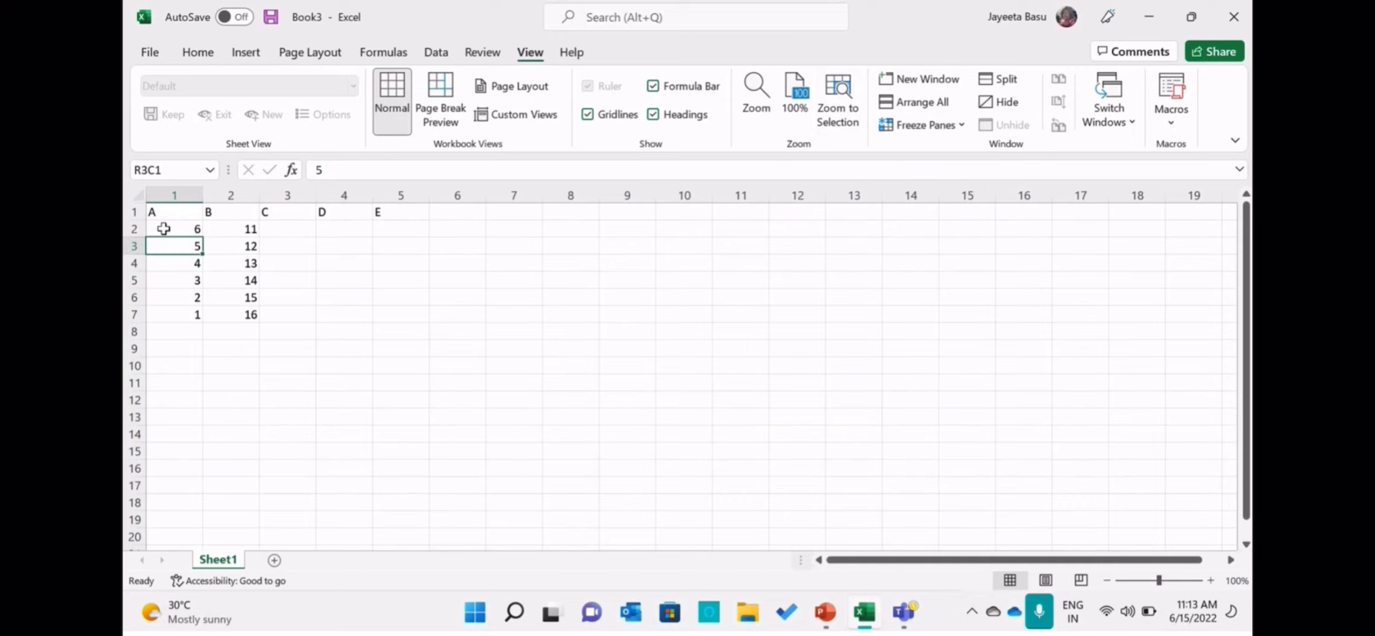
{"action": "left_click_drag", "start_coordinate": [168, 214], "coordinate": [263, 313]}
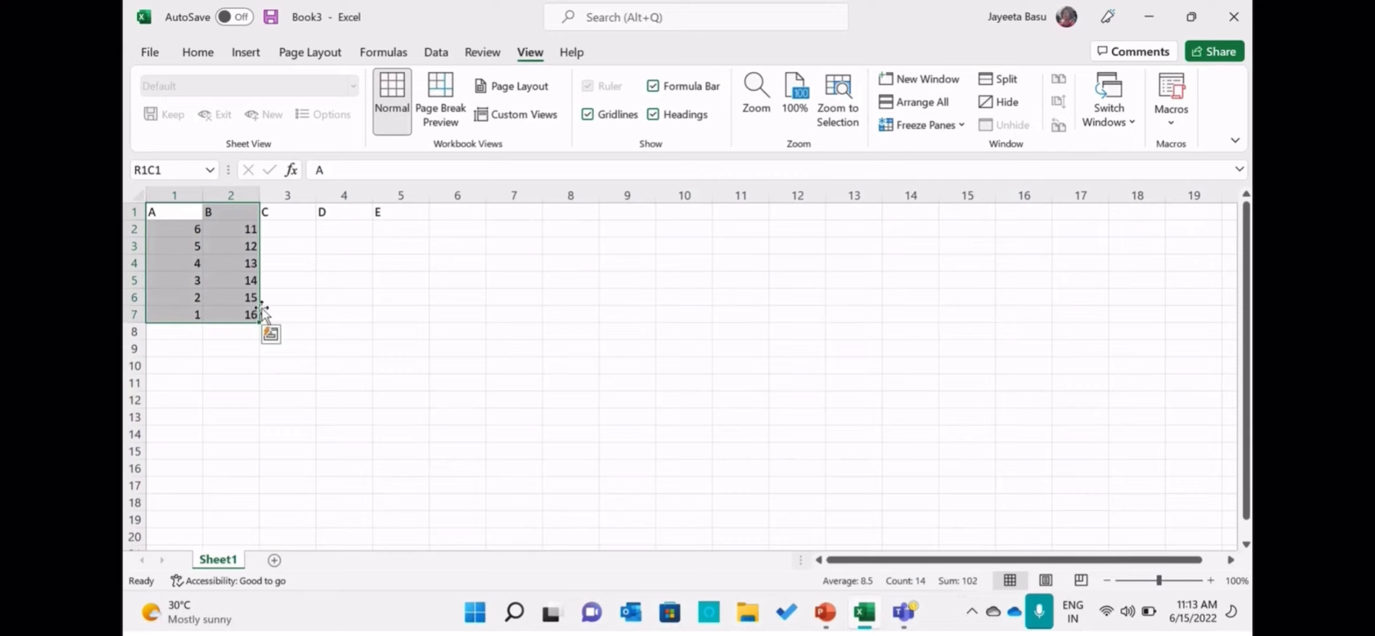
{"action": "left_click", "coordinate": [851, 109]}
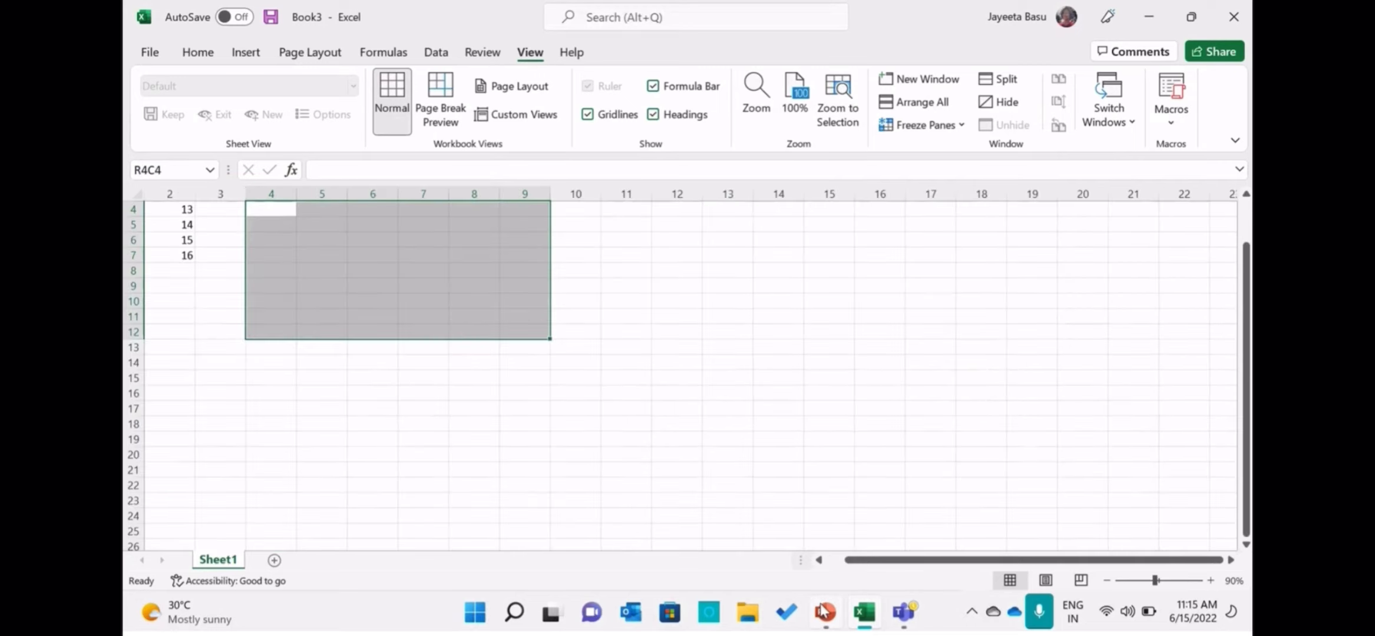
Switch to PowerPoint, run the slide show from the Zoom slide to the Input Data slide, and end the show.
{"action": "left_click", "coordinate": [824, 611]}
{"action": "left_click", "coordinate": [1031, 581]}
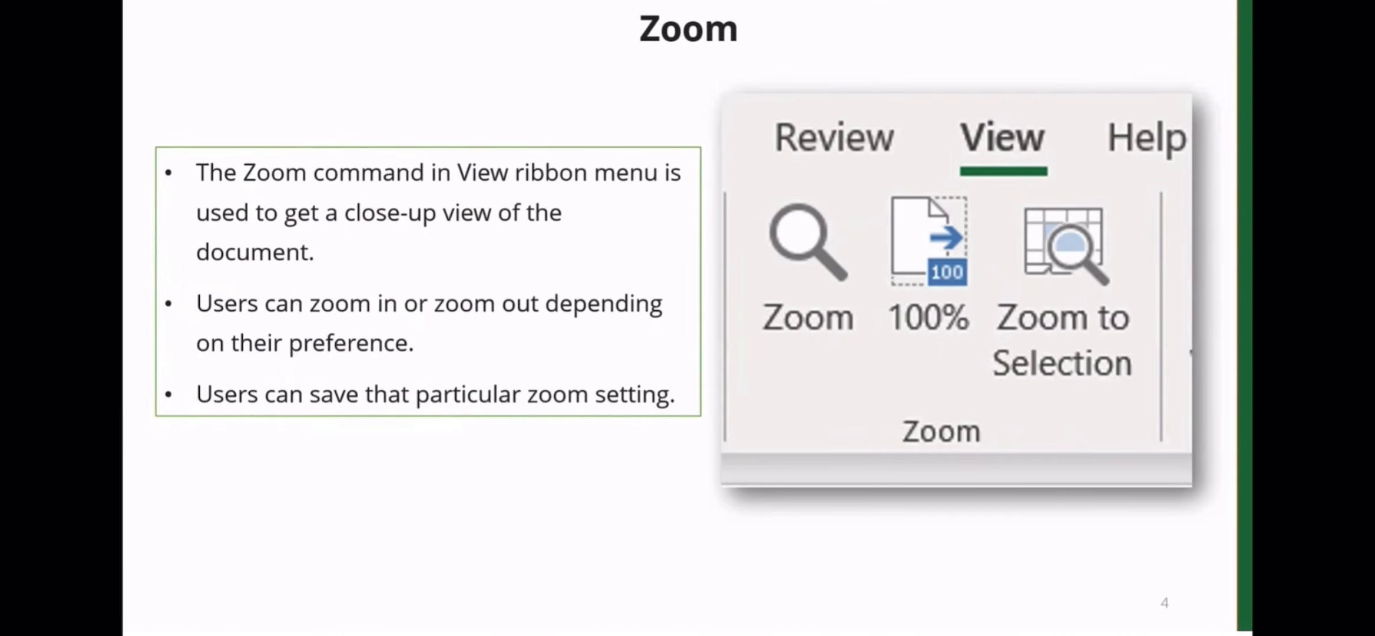
{"action": "key", "text": "Right"}
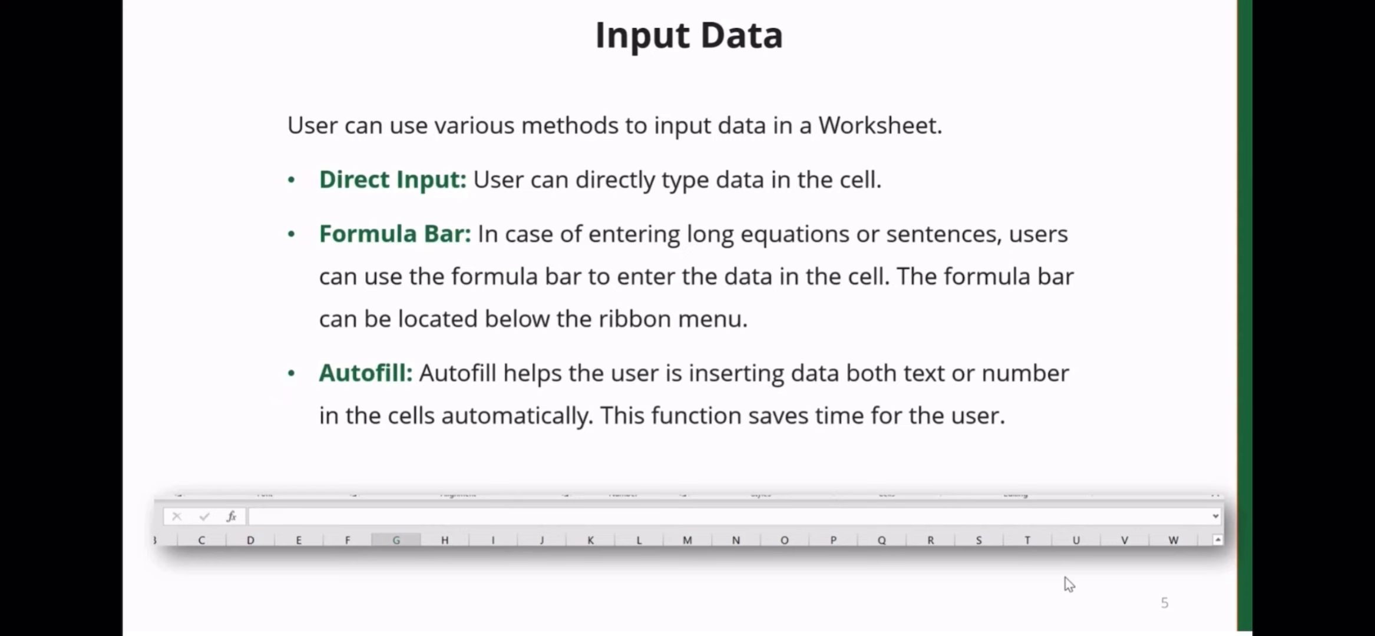
{"action": "key", "text": "Escape"}
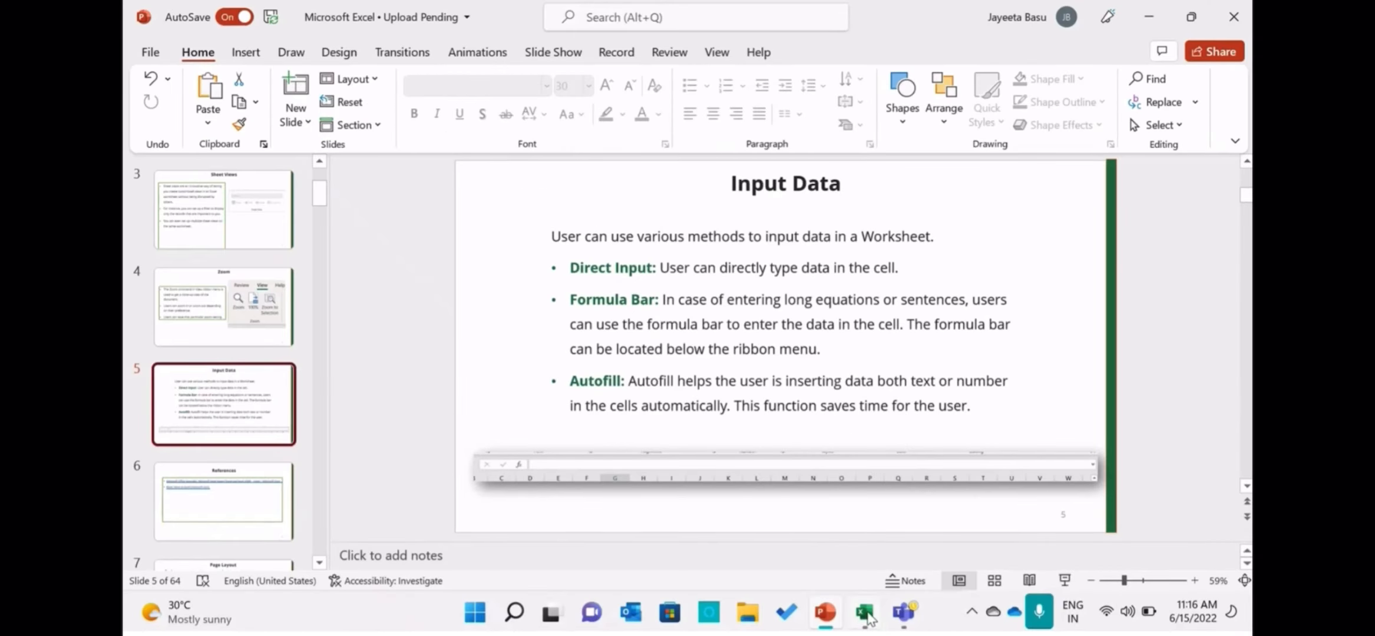
Switch back to the Excel workbook and enter A, B, C and D in row 10, columns 3 to 6.
{"action": "left_click", "coordinate": [866, 616]}
{"action": "left_click", "coordinate": [523, 377]}
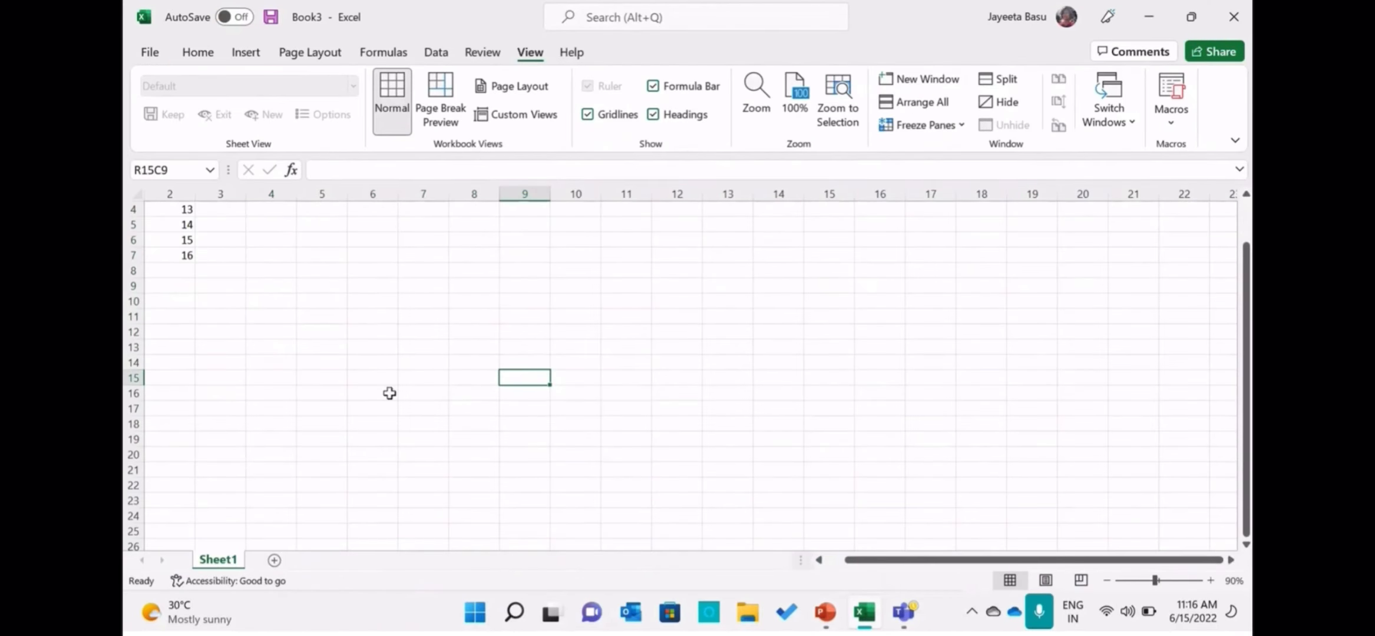
{"action": "left_click", "coordinate": [235, 300]}
{"action": "key", "text": "Caps_Lock"}
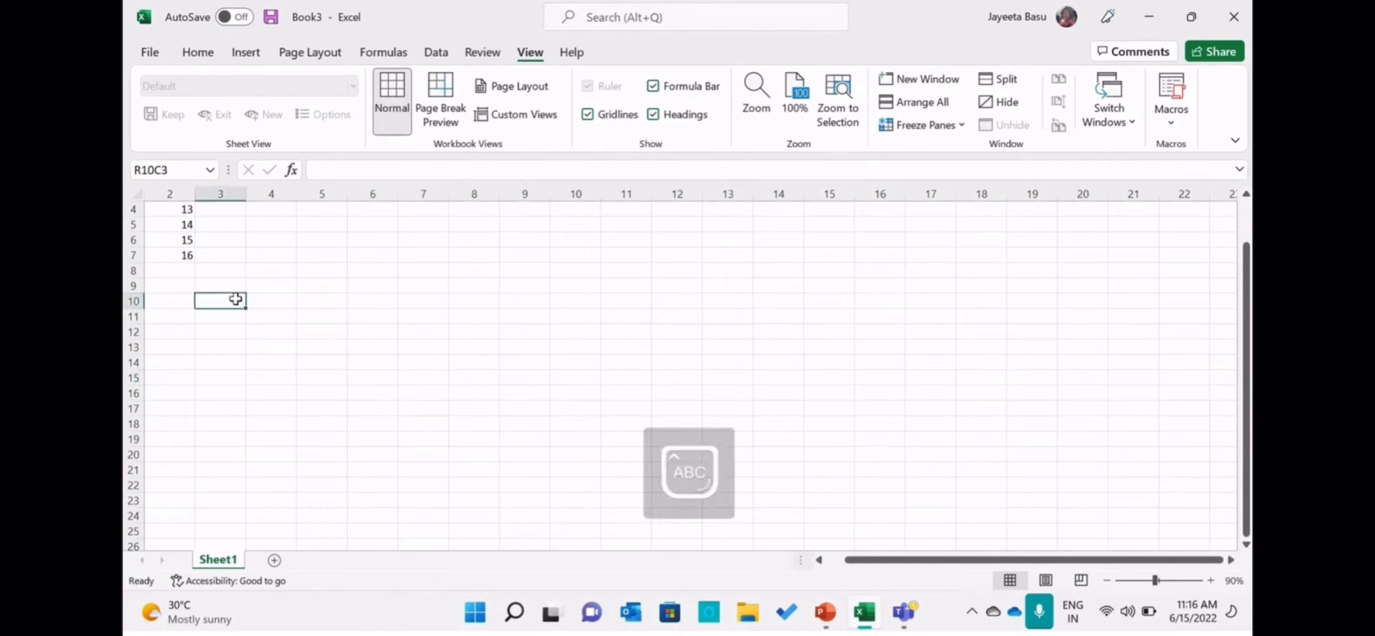
{"action": "type", "text": "A"}
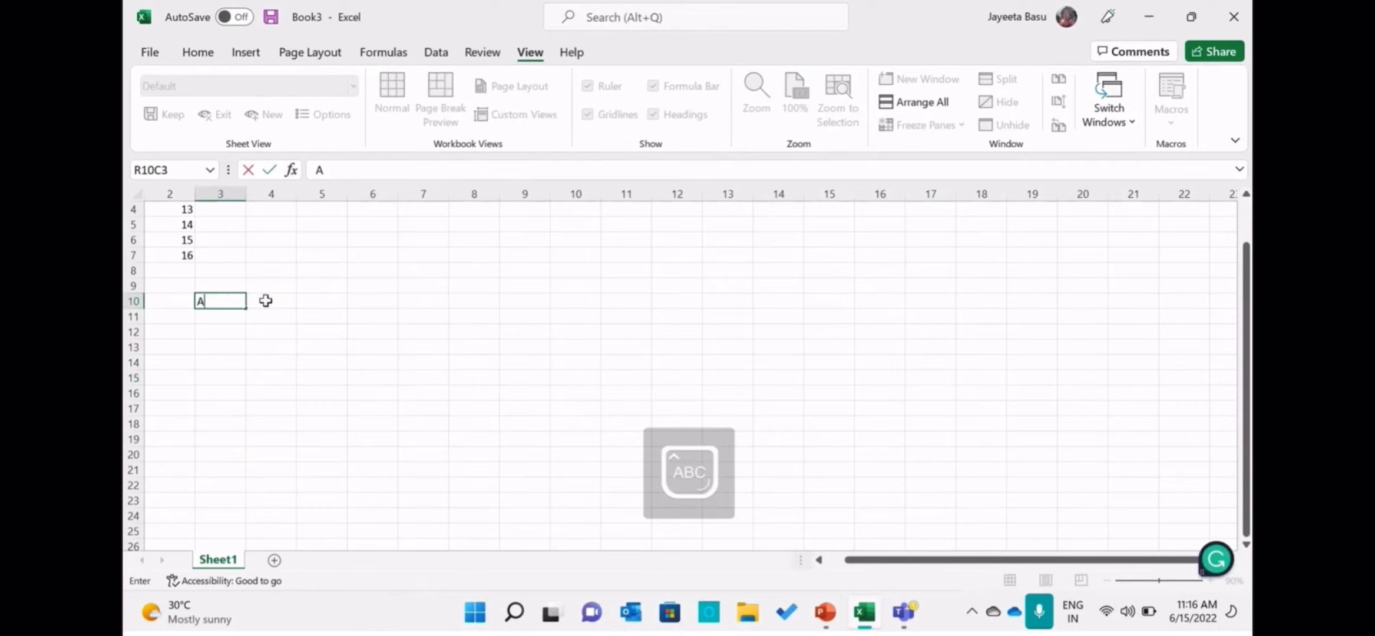
{"action": "left_click", "coordinate": [265, 301]}
{"action": "type", "text": "B"}
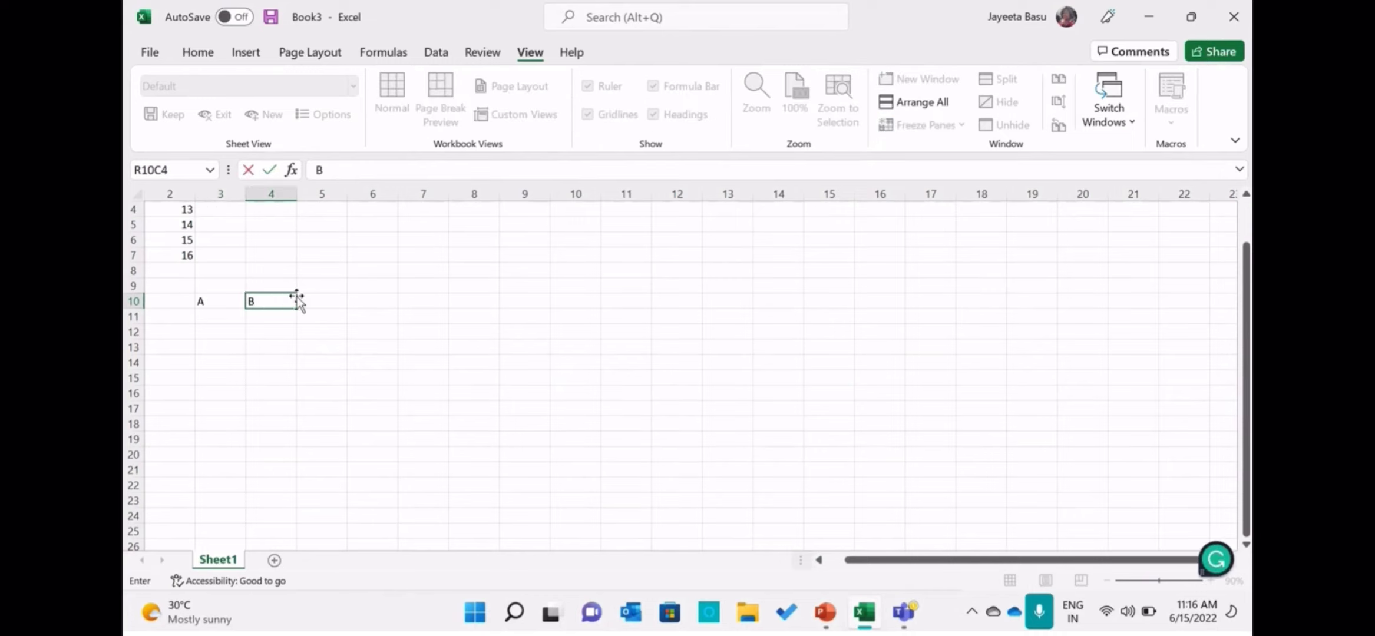
{"action": "left_click", "coordinate": [326, 302]}
{"action": "type", "text": "C"}
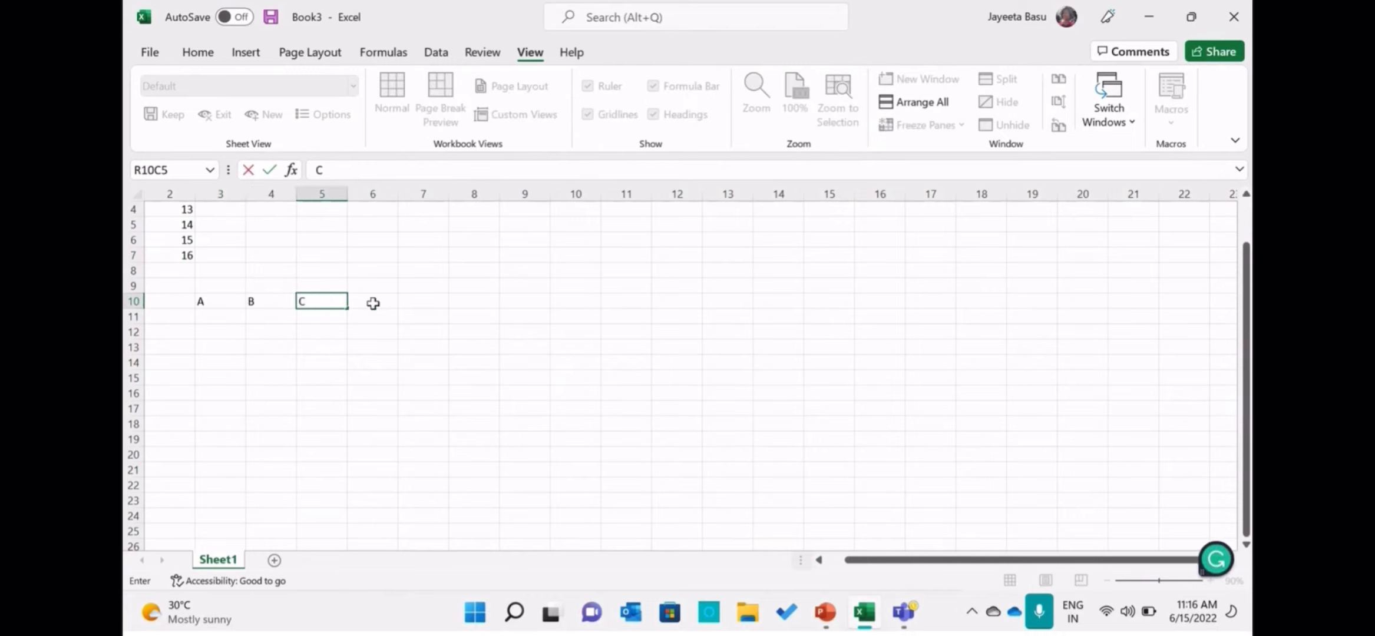
{"action": "left_click", "coordinate": [376, 303]}
{"action": "type", "text": "D"}
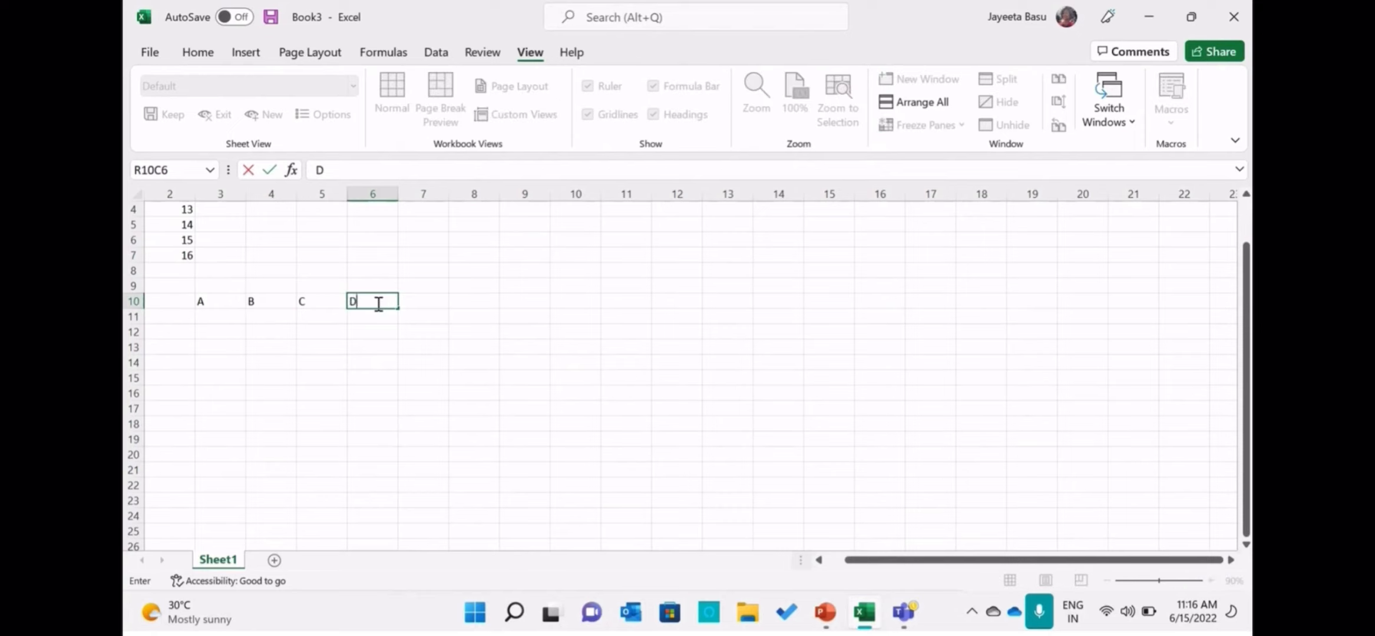
Continue row 10 with the word Excel in column 7 and the numbers 1, 2 and 3 in columns 8 to 10.
{"action": "left_click", "coordinate": [411, 302]}
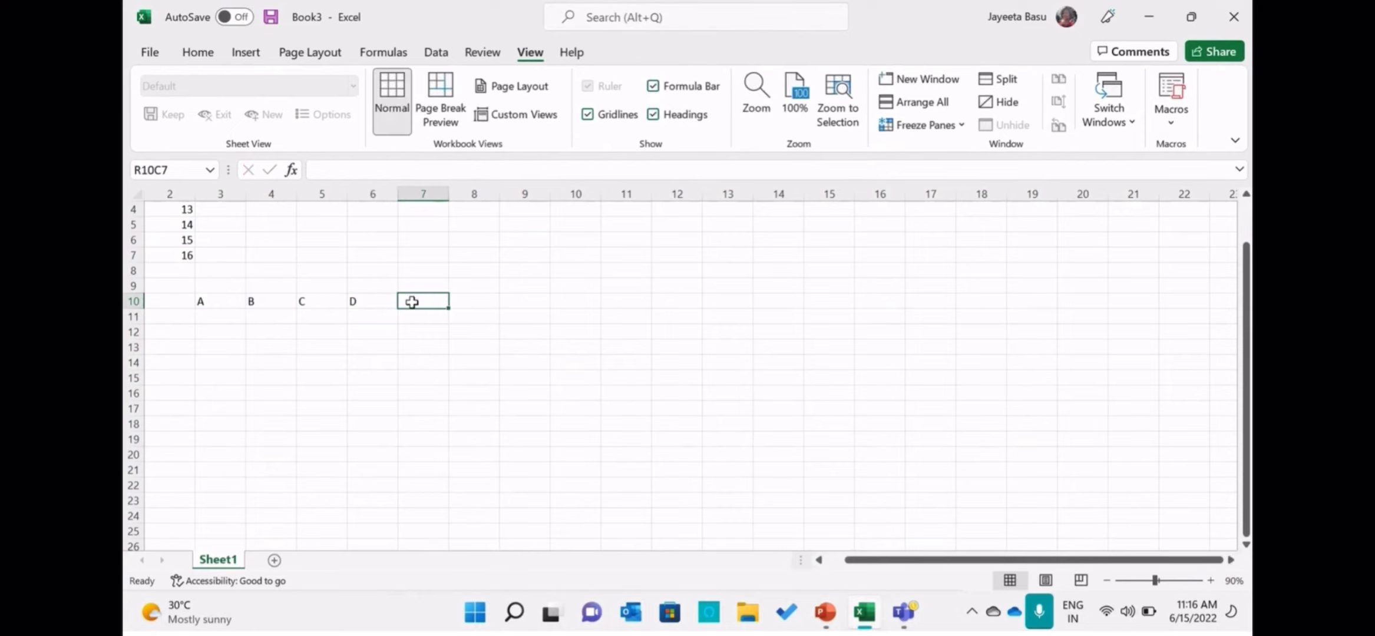
{"action": "type", "text": "E"}
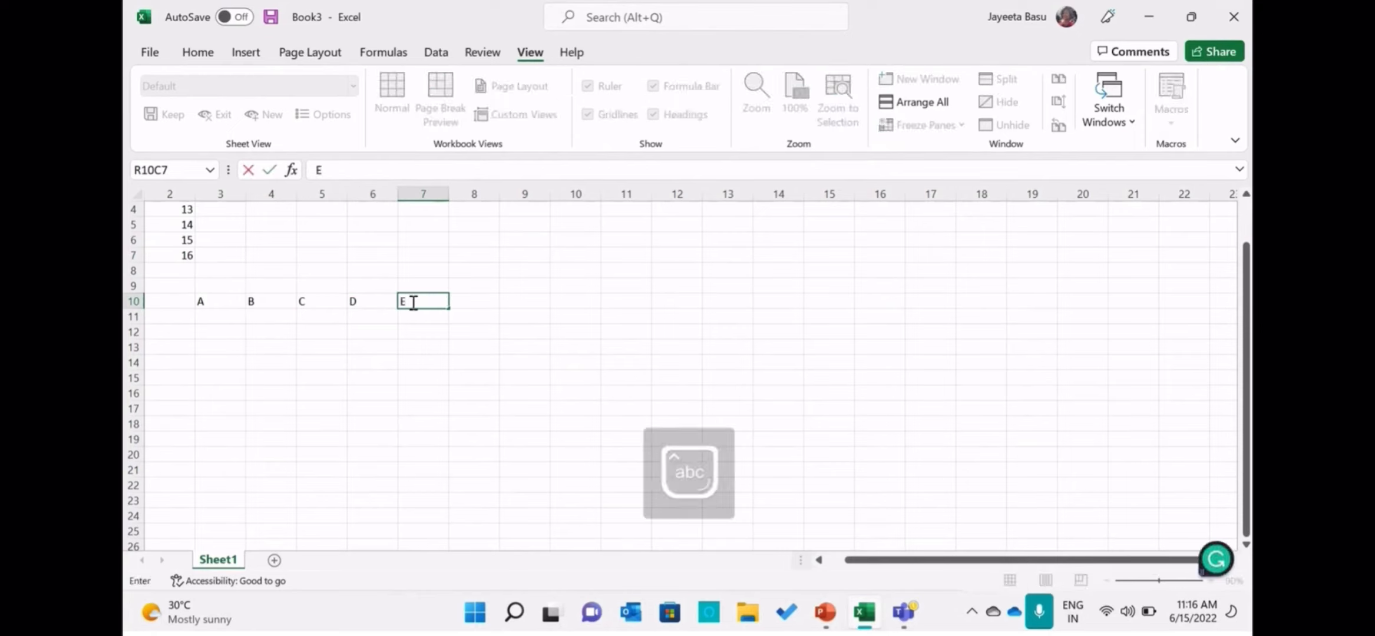
{"action": "type", "text": "xcel"}
{"action": "left_click", "coordinate": [466, 297]}
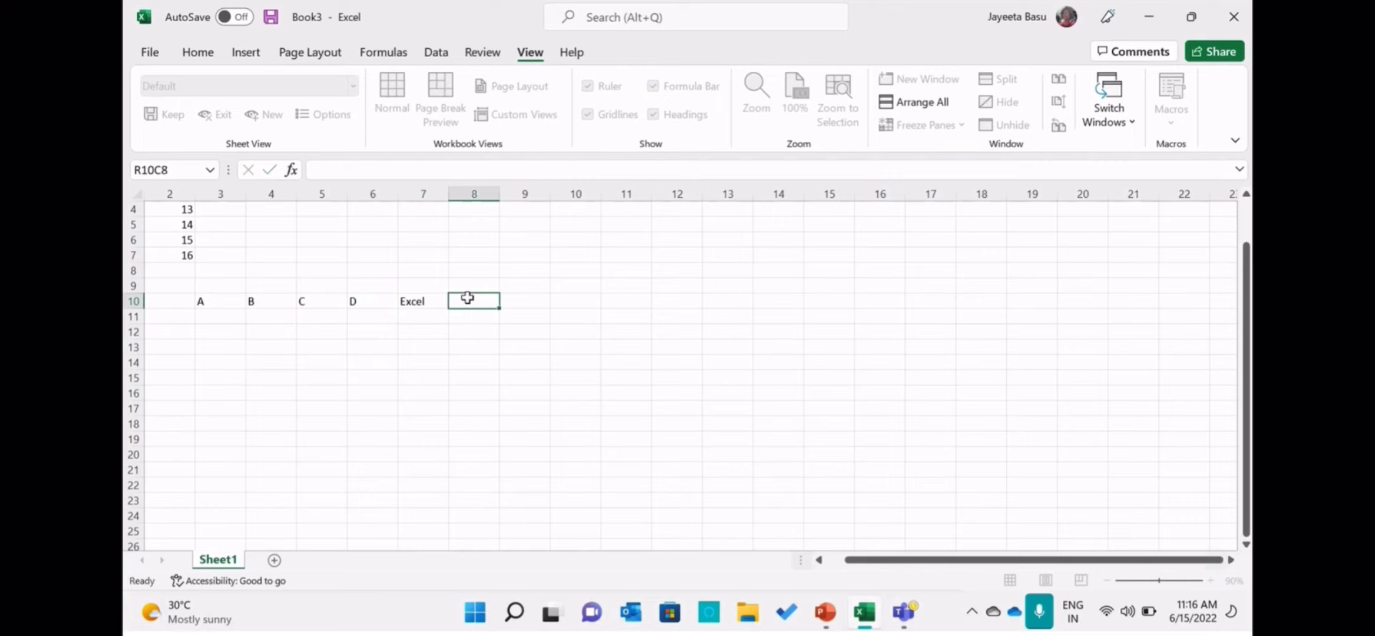
{"action": "type", "text": "1"}
{"action": "left_click", "coordinate": [514, 302]}
{"action": "type", "text": "2"}
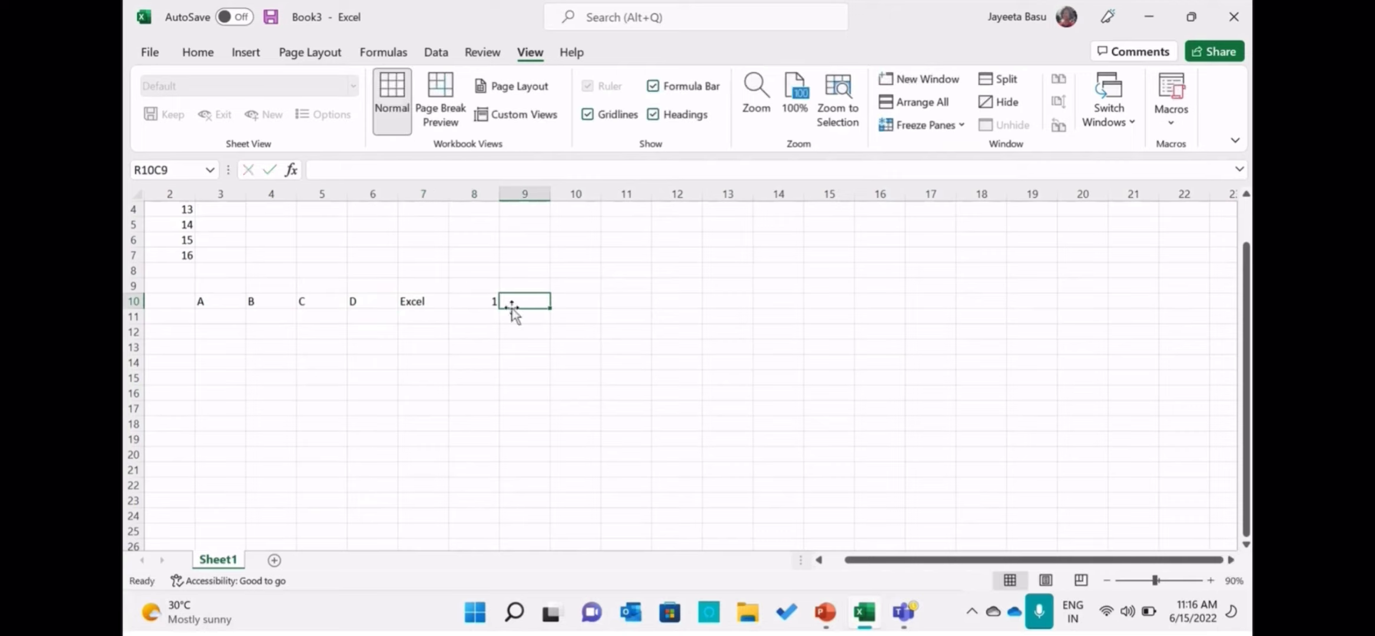
{"action": "left_click", "coordinate": [569, 302]}
{"action": "type", "text": "3"}
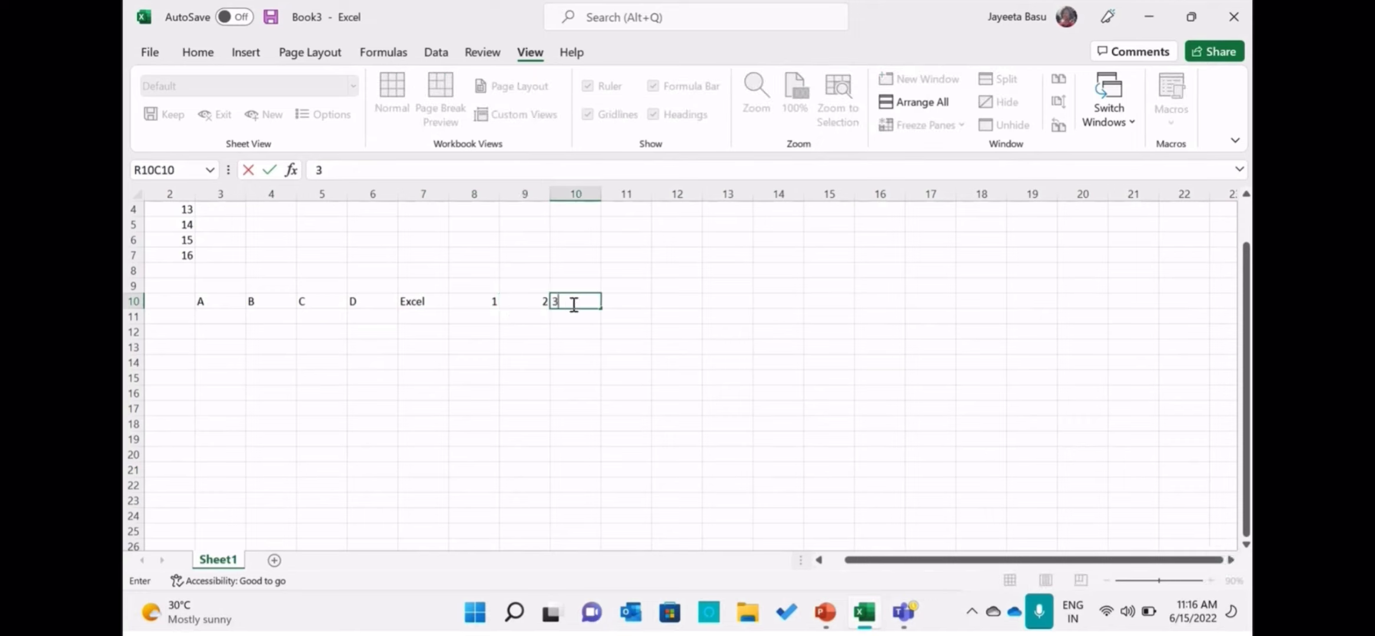
{"action": "left_click", "coordinate": [611, 304]}
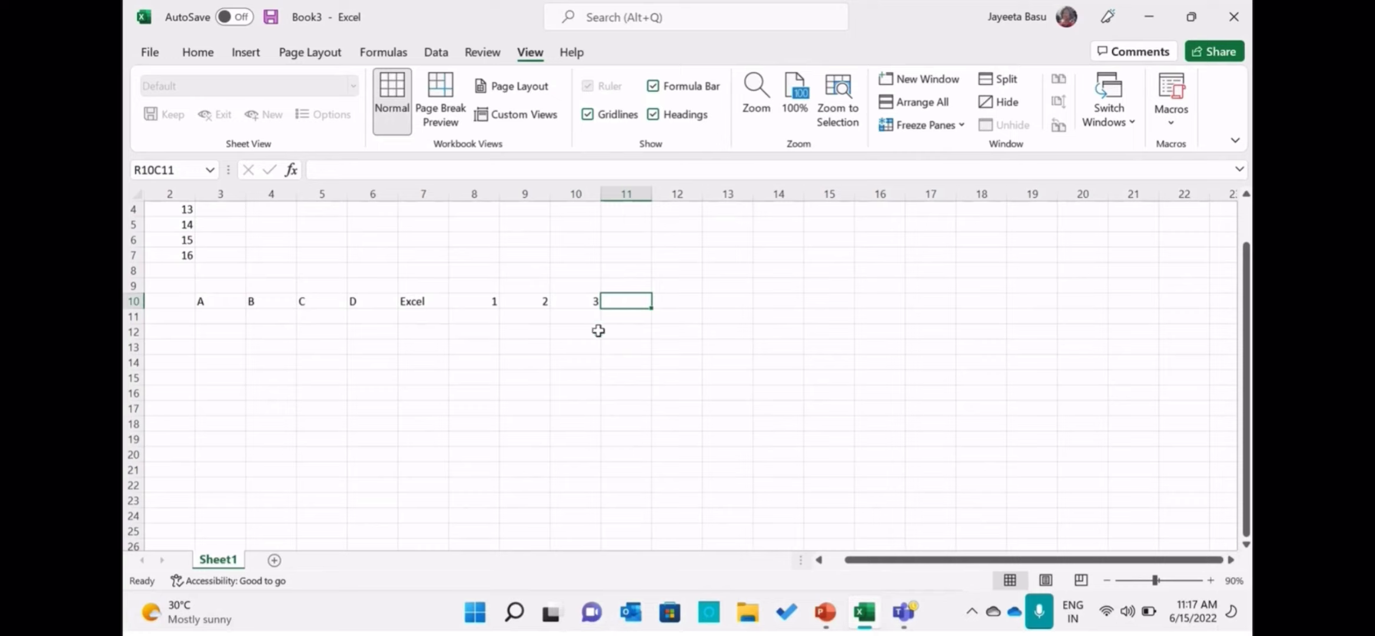
Enter the text "Excel Session" in the cell at row 16, column 4, using the formula bar.
{"action": "left_click", "coordinate": [276, 390]}
{"action": "left_click", "coordinate": [318, 167]}
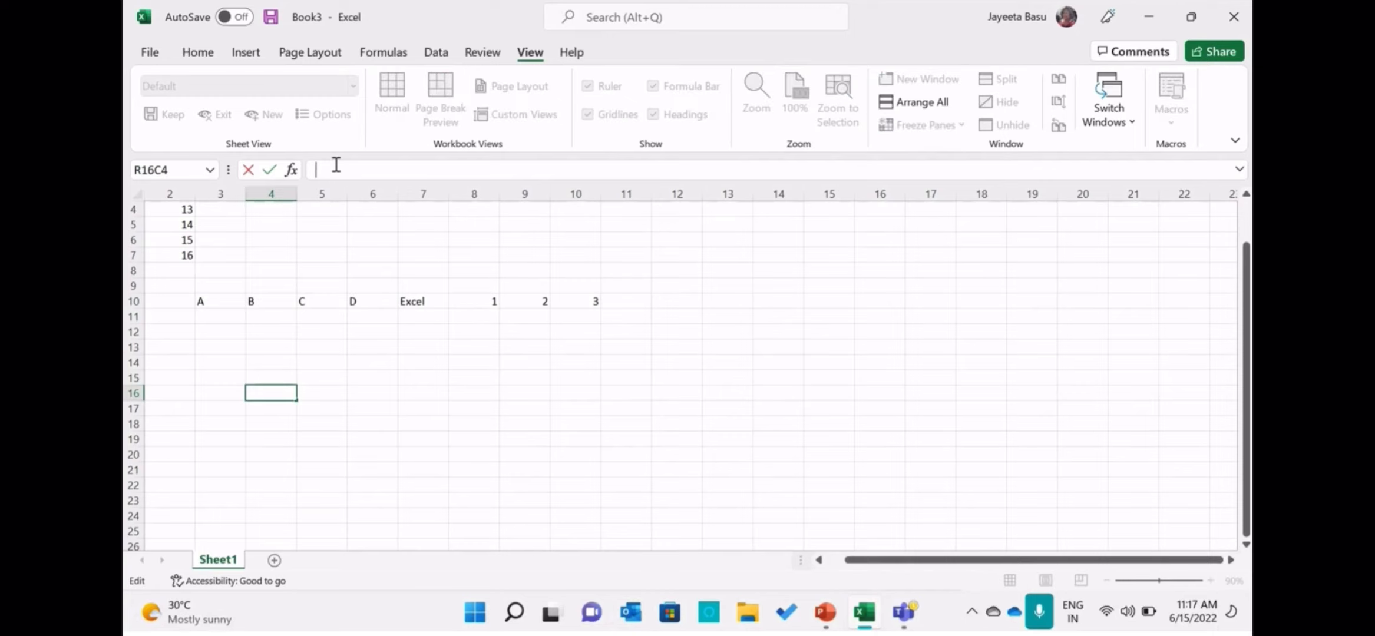
{"action": "type", "text": "Excel S"}
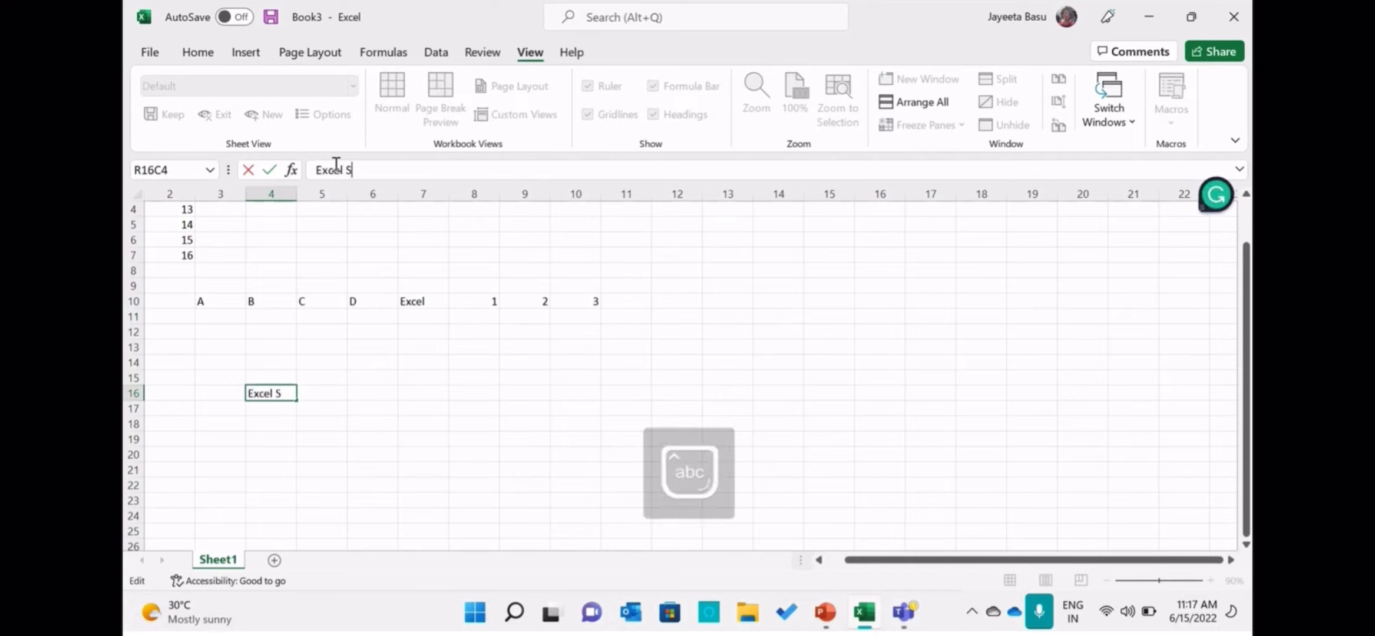
{"action": "type", "text": "ession"}
{"action": "left_click", "coordinate": [186, 53]}
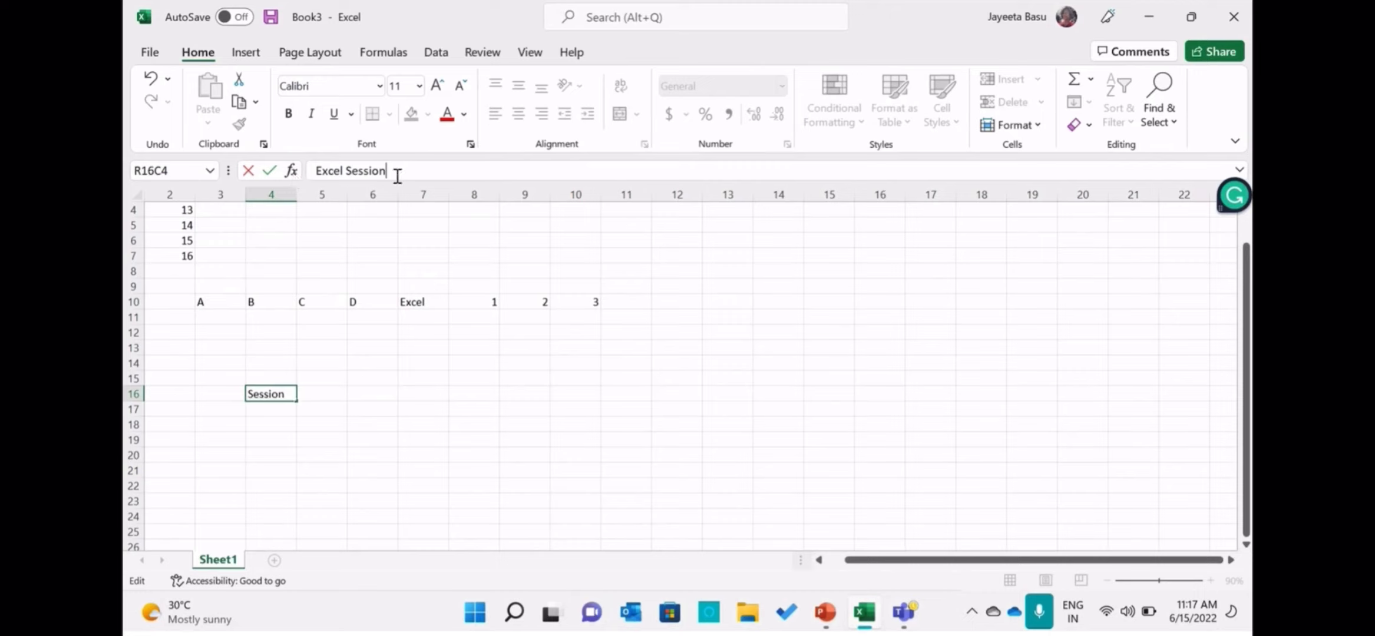
Enter the sentence "Today's session is on Input Data" in the cell at row 18, column 7, using the formula bar.
{"action": "left_click", "coordinate": [421, 423]}
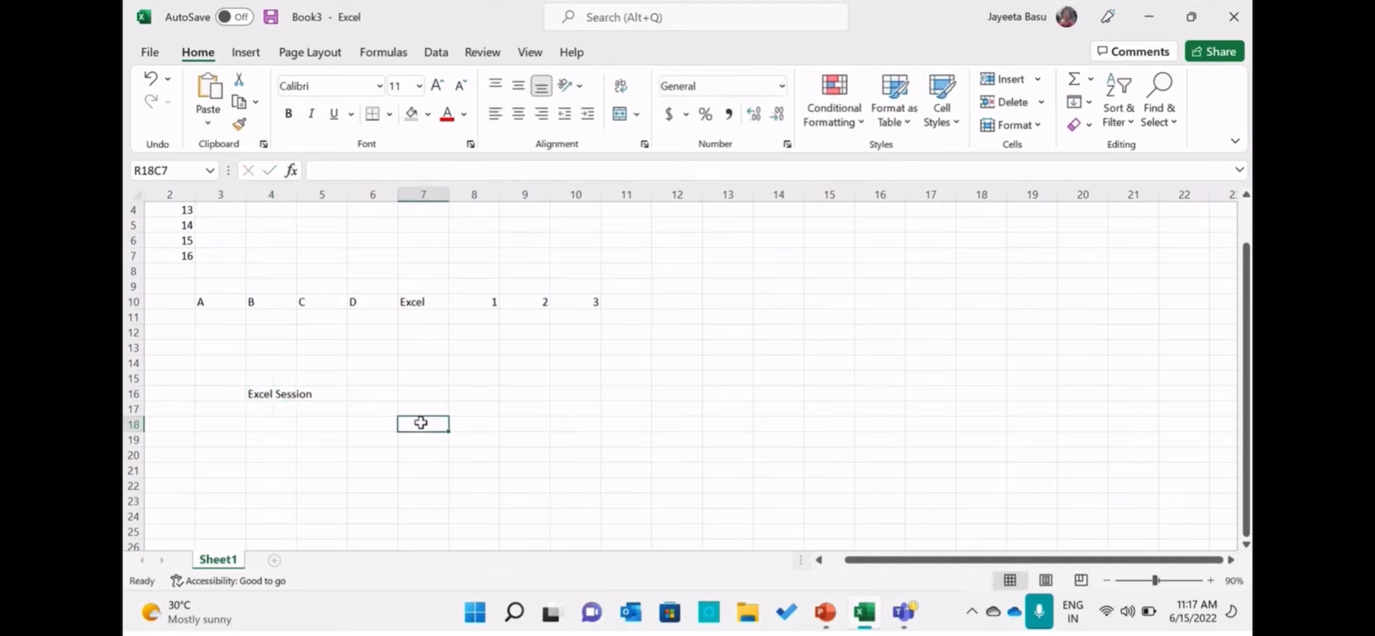
{"action": "left_click", "coordinate": [344, 169]}
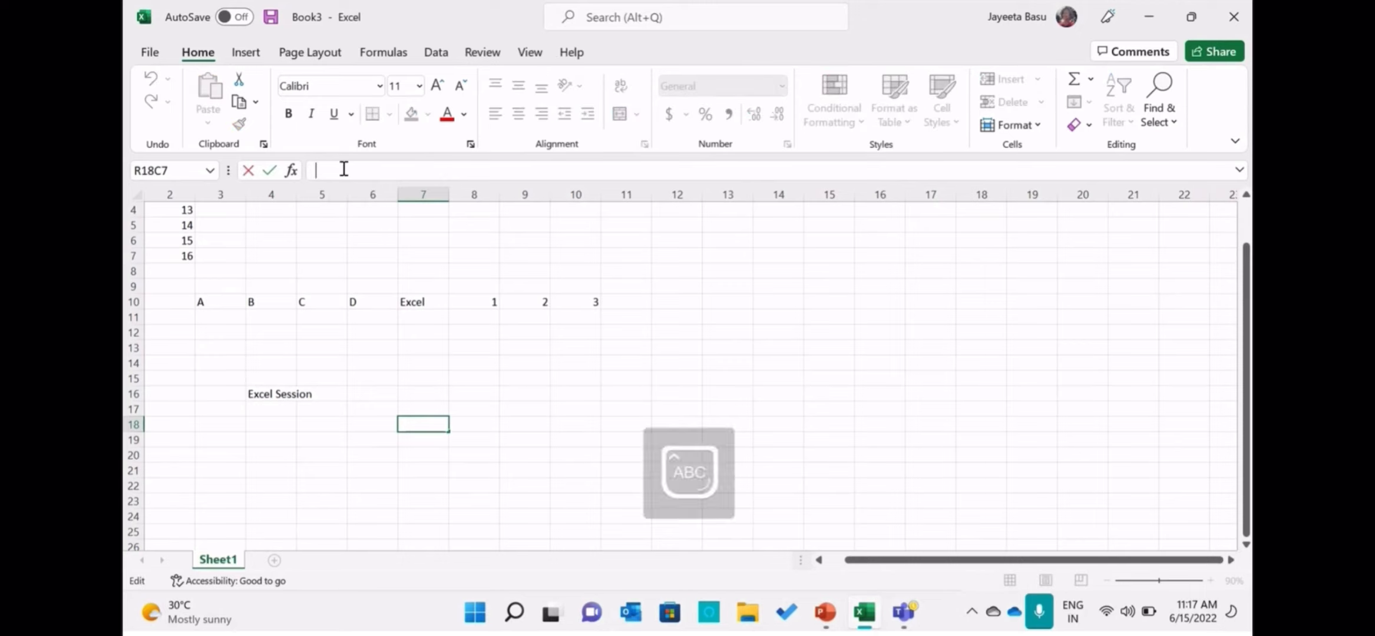
{"action": "type", "text": "Today"}
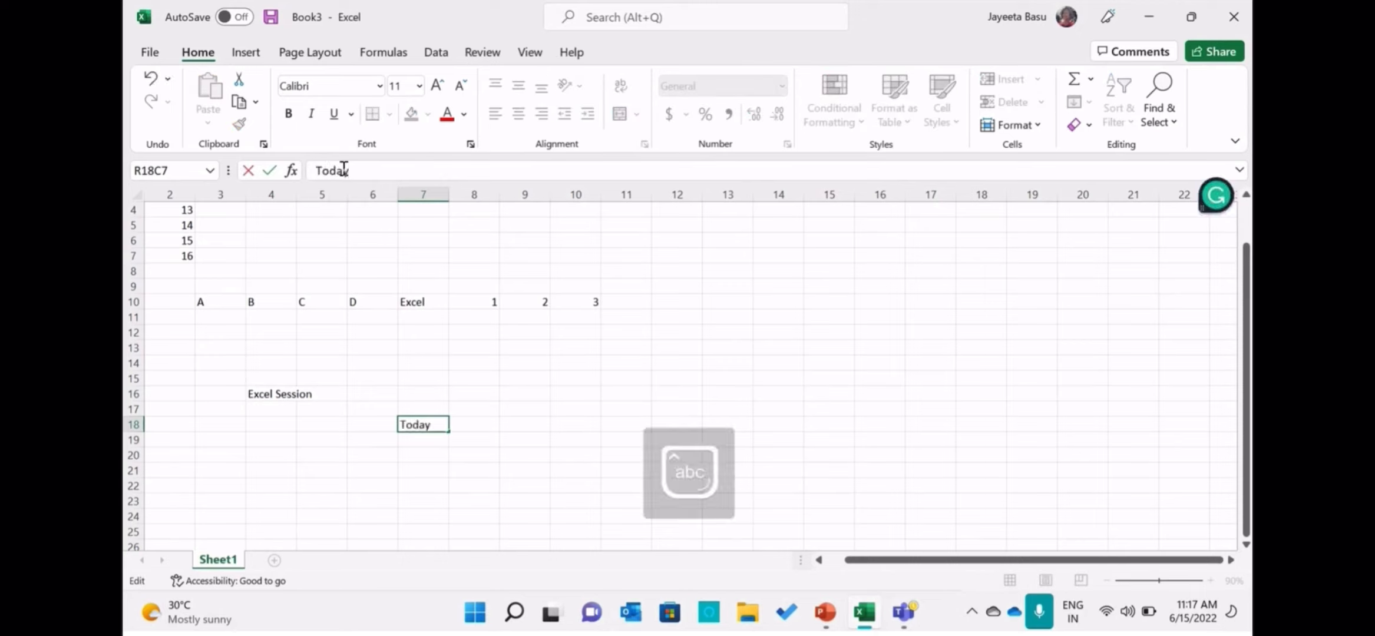
{"action": "type", "text": "'s session is on l"}
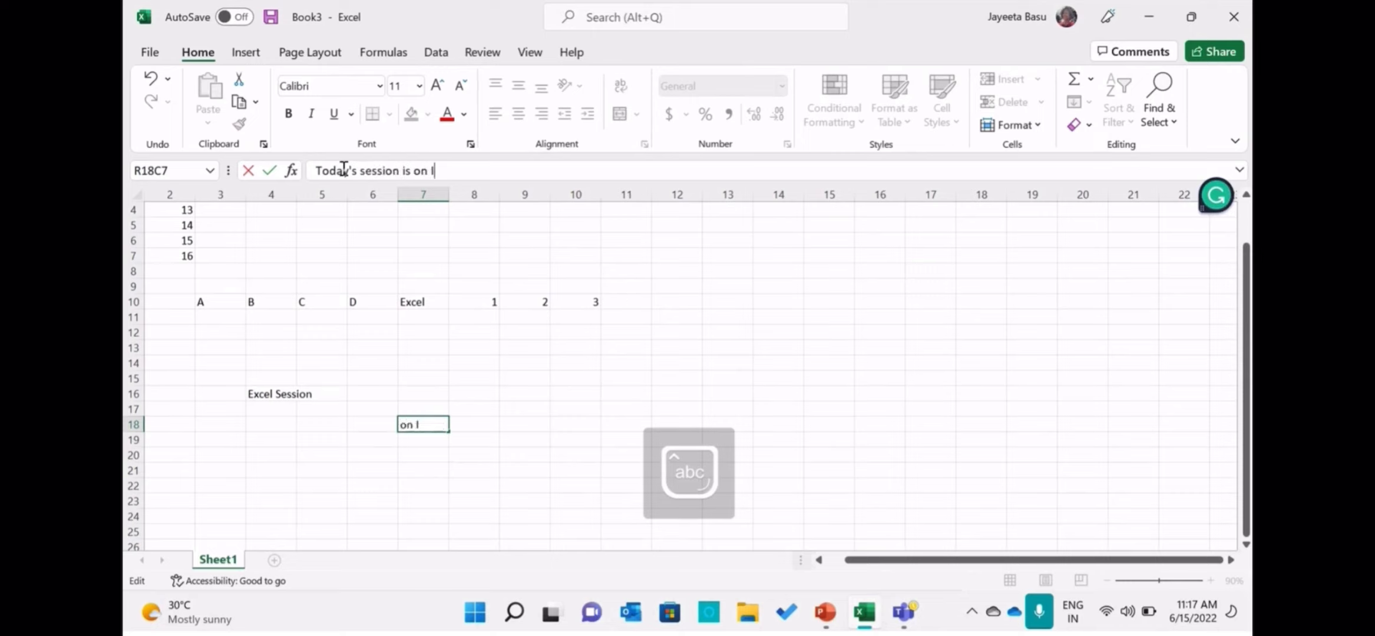
{"action": "type", "text": "nput Data"}
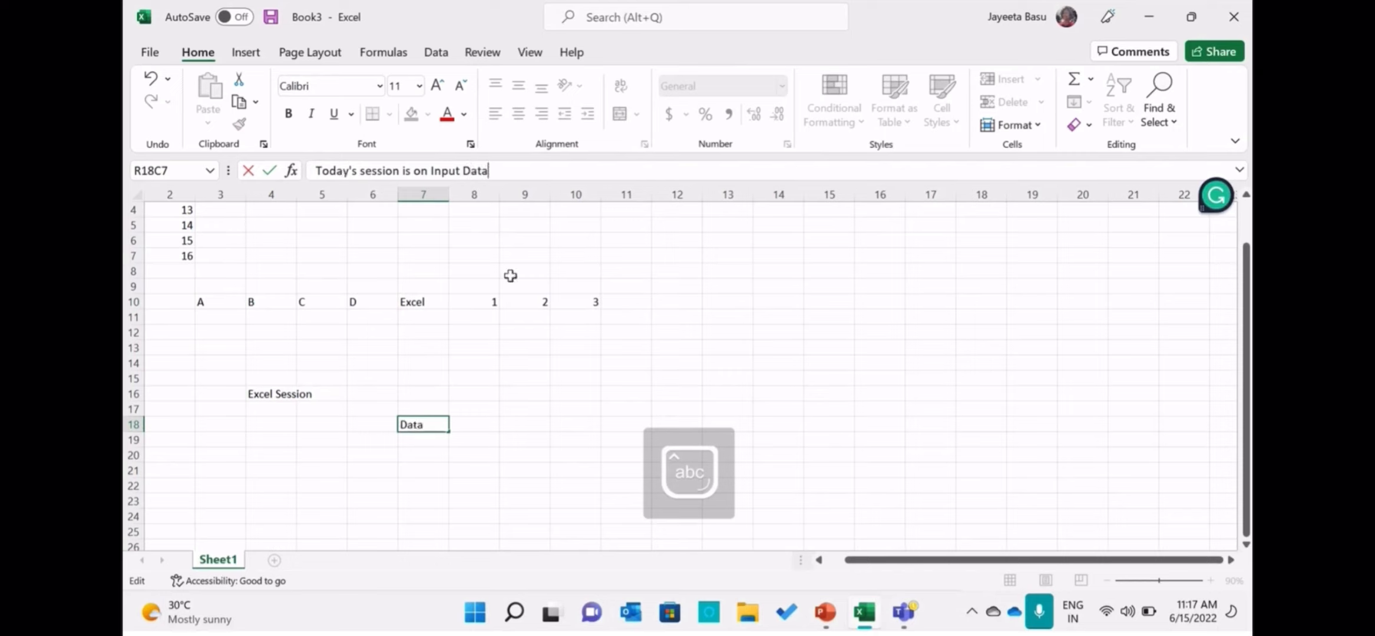
{"action": "left_click", "coordinate": [545, 348]}
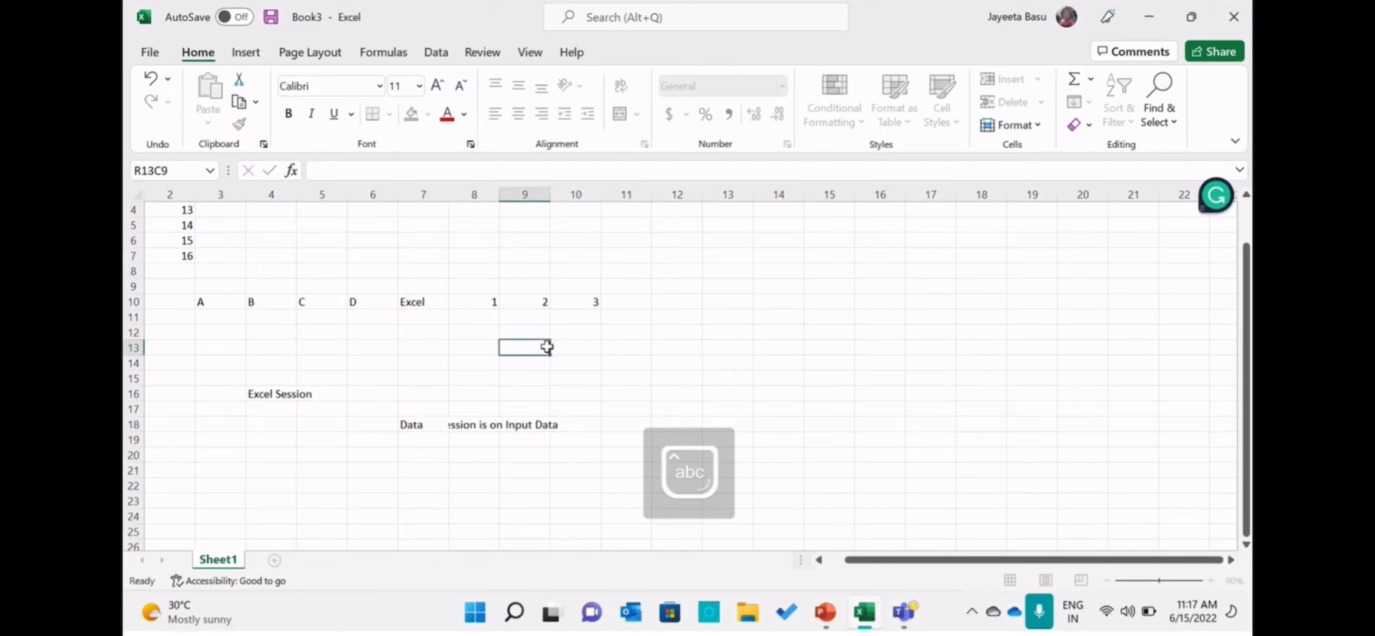
Replace the sentence in row 18, column 7 with the formula =2+2, using the formula bar.
{"action": "left_click", "coordinate": [444, 425]}
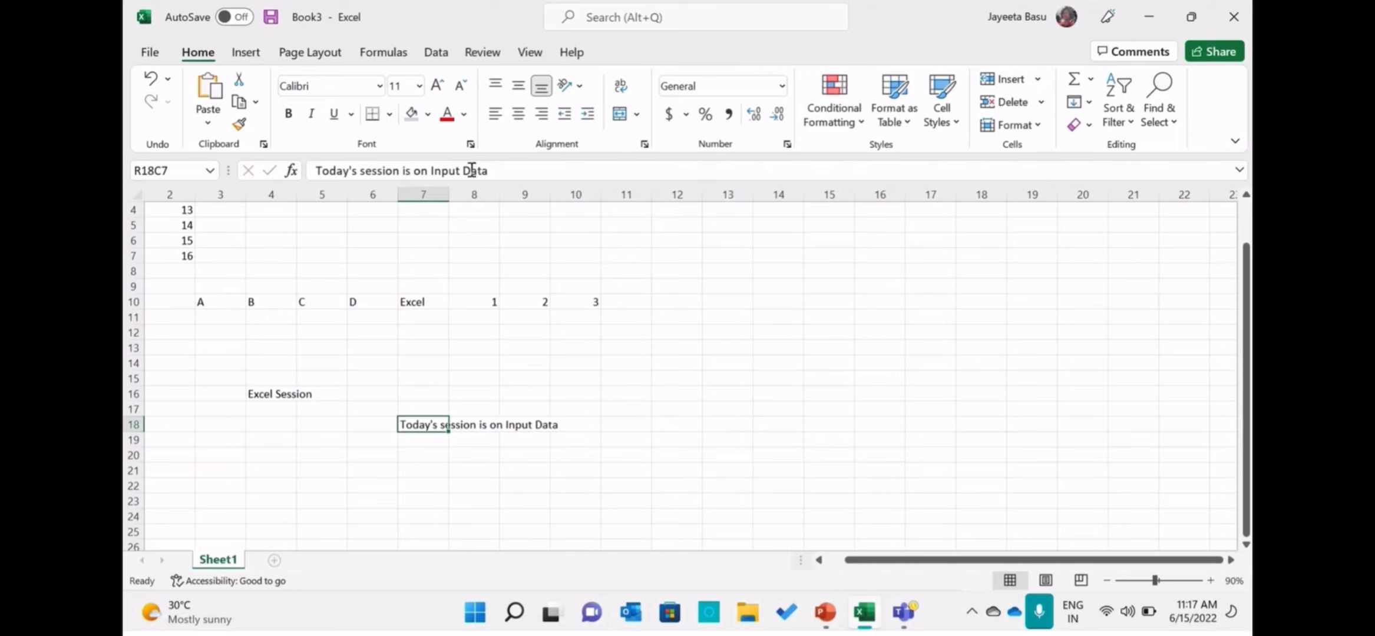
{"action": "left_click", "coordinate": [500, 170]}
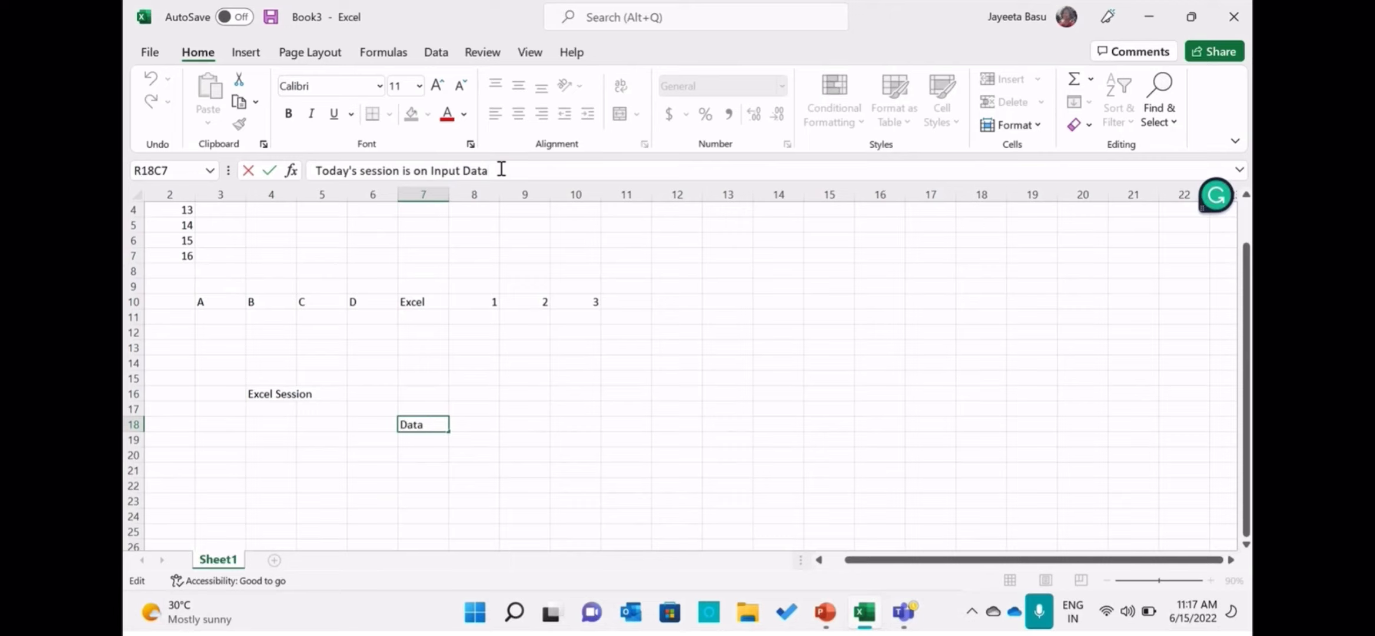
{"action": "key", "text": "BackSpace"}
{"action": "key", "text": "BackSpace"}
{"action": "key", "text": "BackSpace"}
{"action": "key", "text": "BackSpace"}
{"action": "key", "text": "BackSpace"}
{"action": "key", "text": "BackSpace"}
{"action": "key", "text": "BackSpace"}
{"action": "key", "text": "BackSpace"}
{"action": "key", "text": "BackSpace"}
{"action": "key", "text": "BackSpace"}
{"action": "key", "text": "BackSpace"}
{"action": "key", "text": "BackSpace"}
{"action": "key", "text": "BackSpace"}
{"action": "key", "text": "BackSpace"}
{"action": "key", "text": "BackSpace"}
{"action": "key", "text": "BackSpace"}
{"action": "key", "text": "BackSpace"}
{"action": "key", "text": "BackSpace"}
{"action": "key", "text": "BackSpace"}
{"action": "key", "text": "BackSpace"}
{"action": "key", "text": "BackSpace"}
{"action": "key", "text": "BackSpace"}
{"action": "key", "text": "BackSpace"}
{"action": "key", "text": "BackSpace"}
{"action": "key", "text": "BackSpace"}
{"action": "key", "text": "BackSpace"}
{"action": "key", "text": "BackSpace"}
{"action": "key", "text": "BackSpace"}
{"action": "key", "text": "BackSpace"}
{"action": "key", "text": "BackSpace"}
{"action": "key", "text": "BackSpace"}
{"action": "key", "text": "BackSpace"}
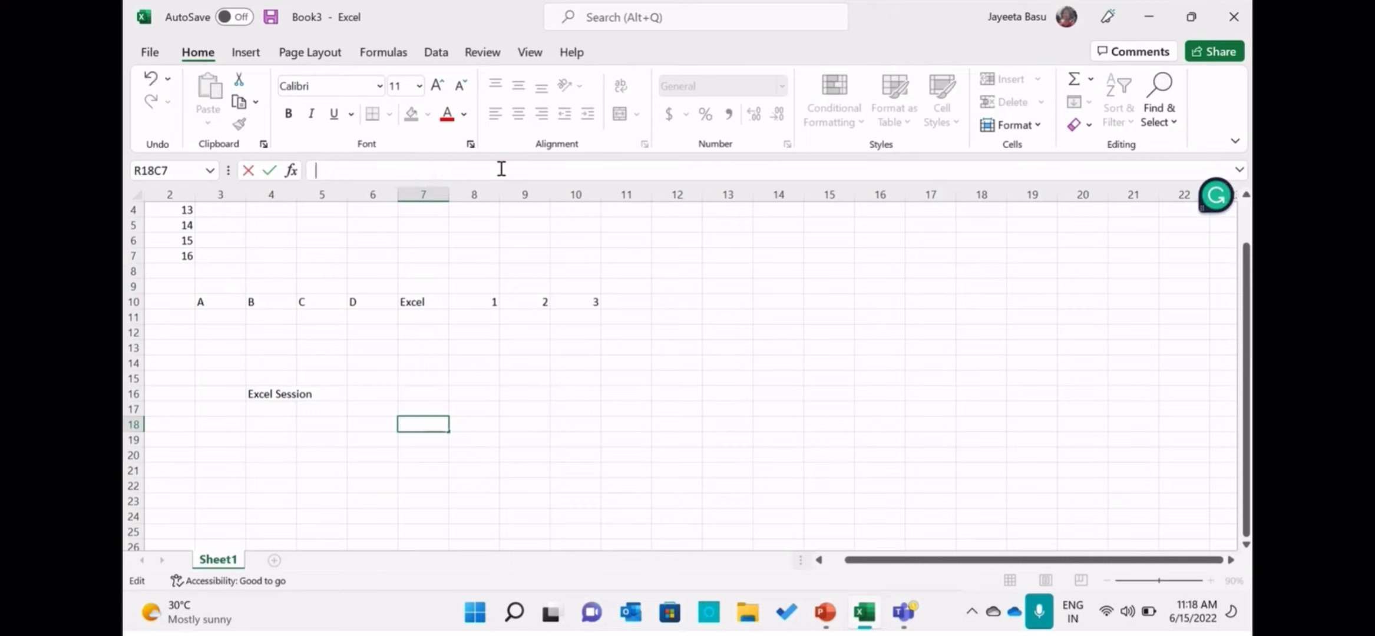
{"action": "type", "text": "=2"}
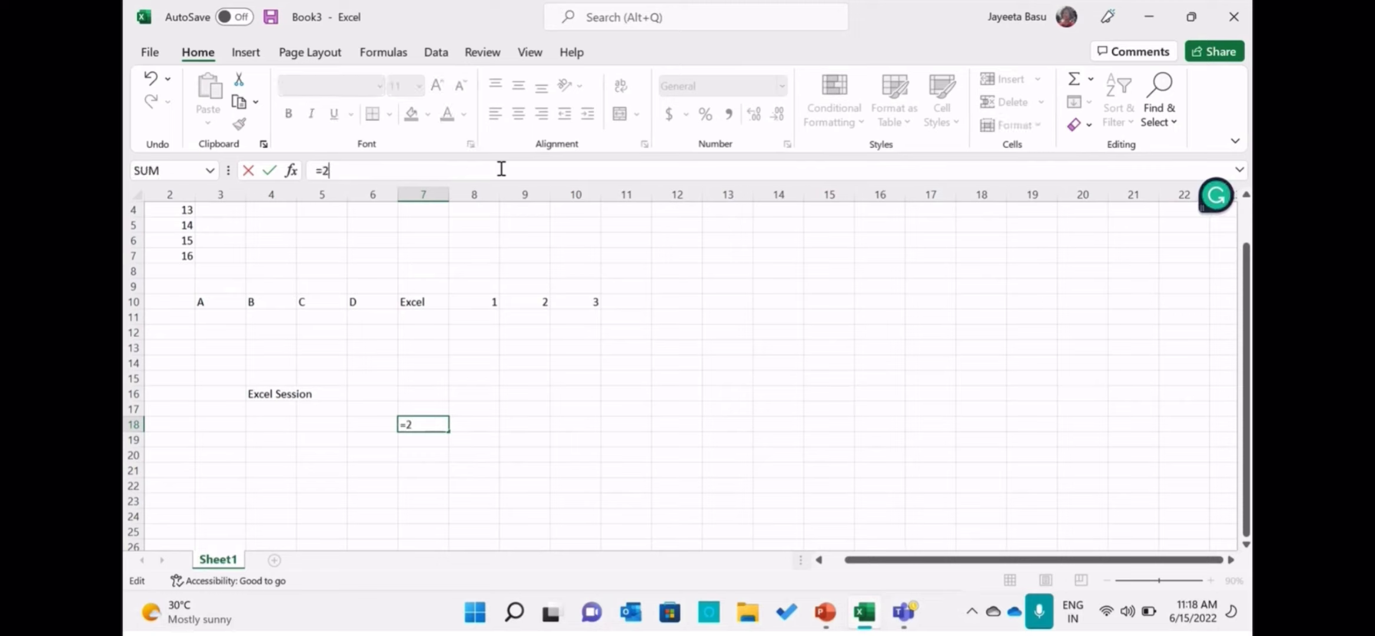
{"action": "type", "text": "+2"}
{"action": "key", "text": "Return"}
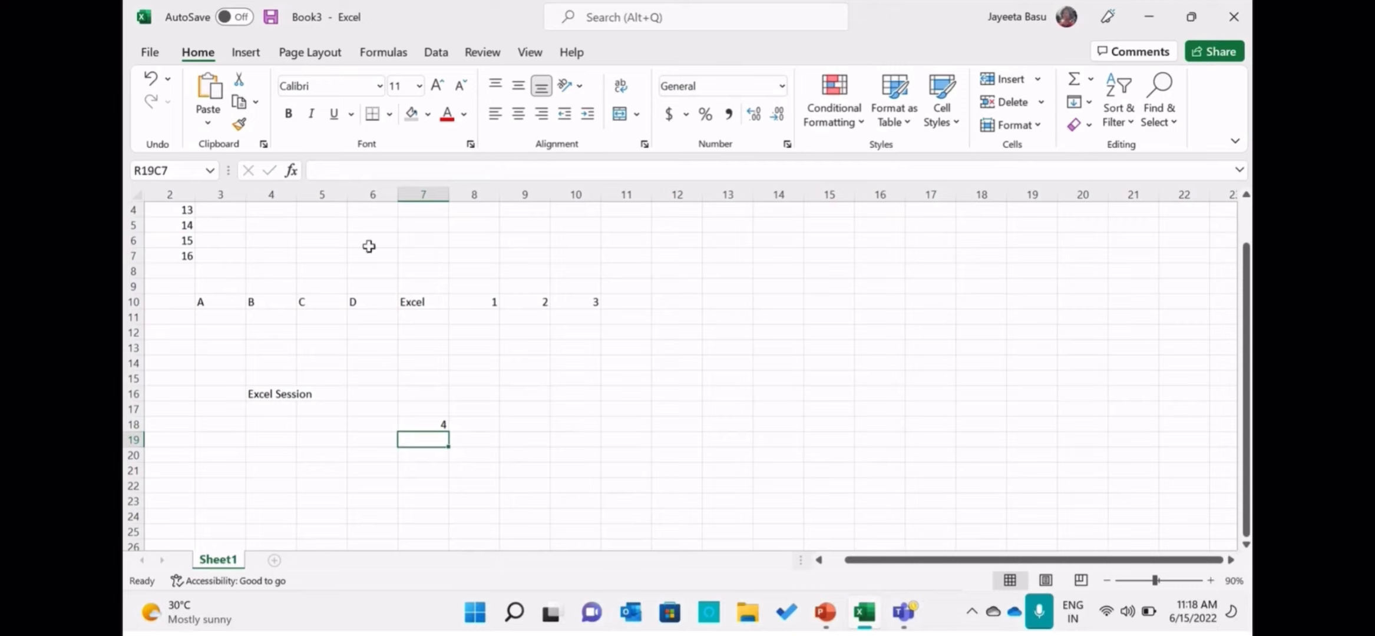
Enter the number 45678910 in the cell at row 19, column 7, using the formula bar.
{"action": "left_click", "coordinate": [359, 168]}
{"action": "type", "text": "45"}
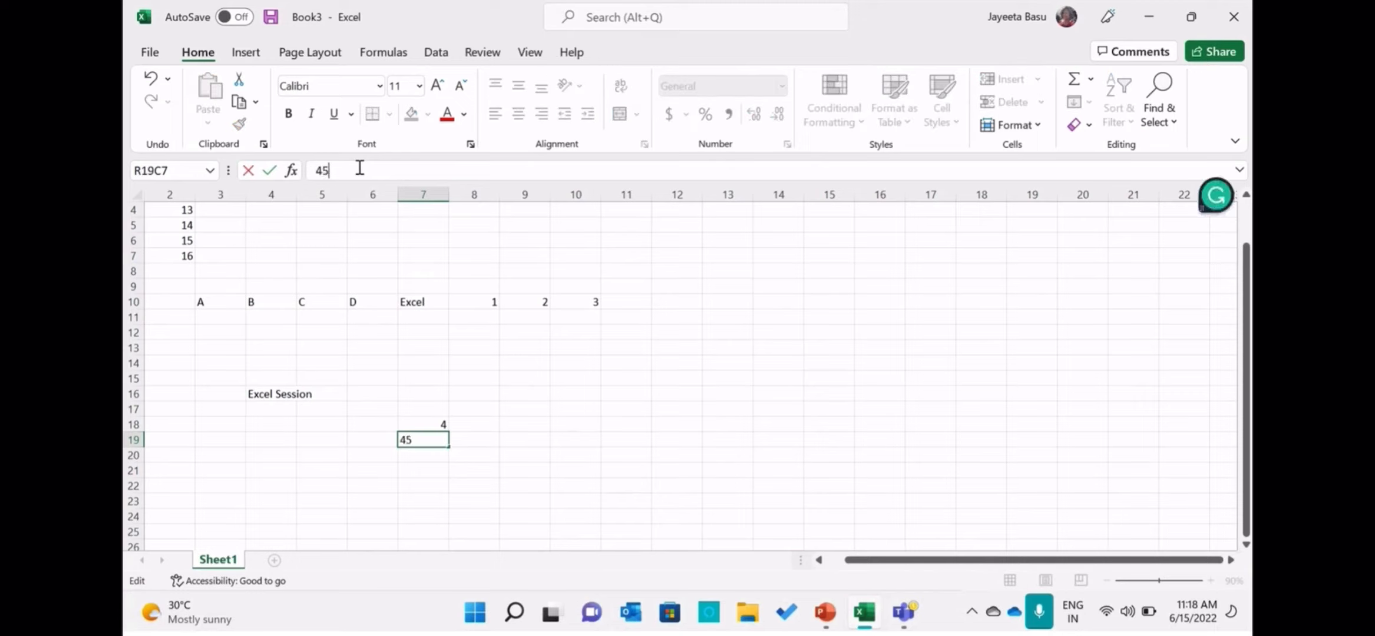
{"action": "type", "text": "678910"}
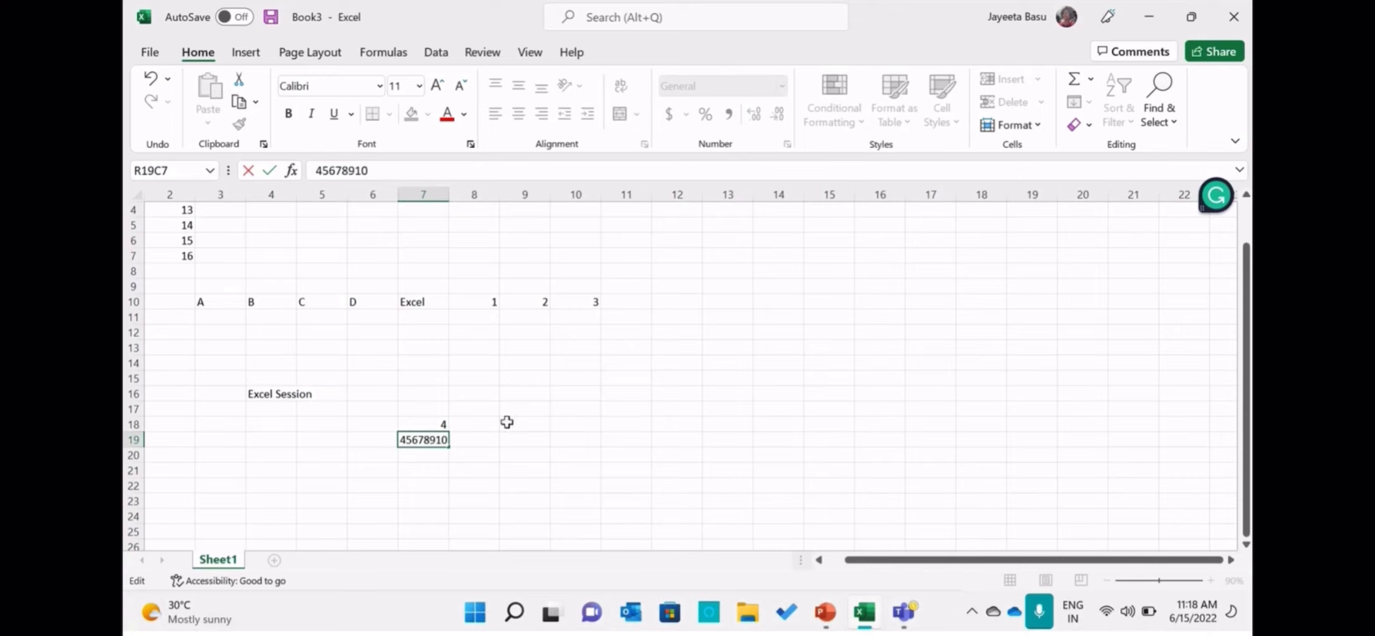
Enter 4, 5, 6 and 7 in column 11, rows 13 to 16, and autofill the 7 down to row 22.
{"action": "left_click", "coordinate": [629, 353]}
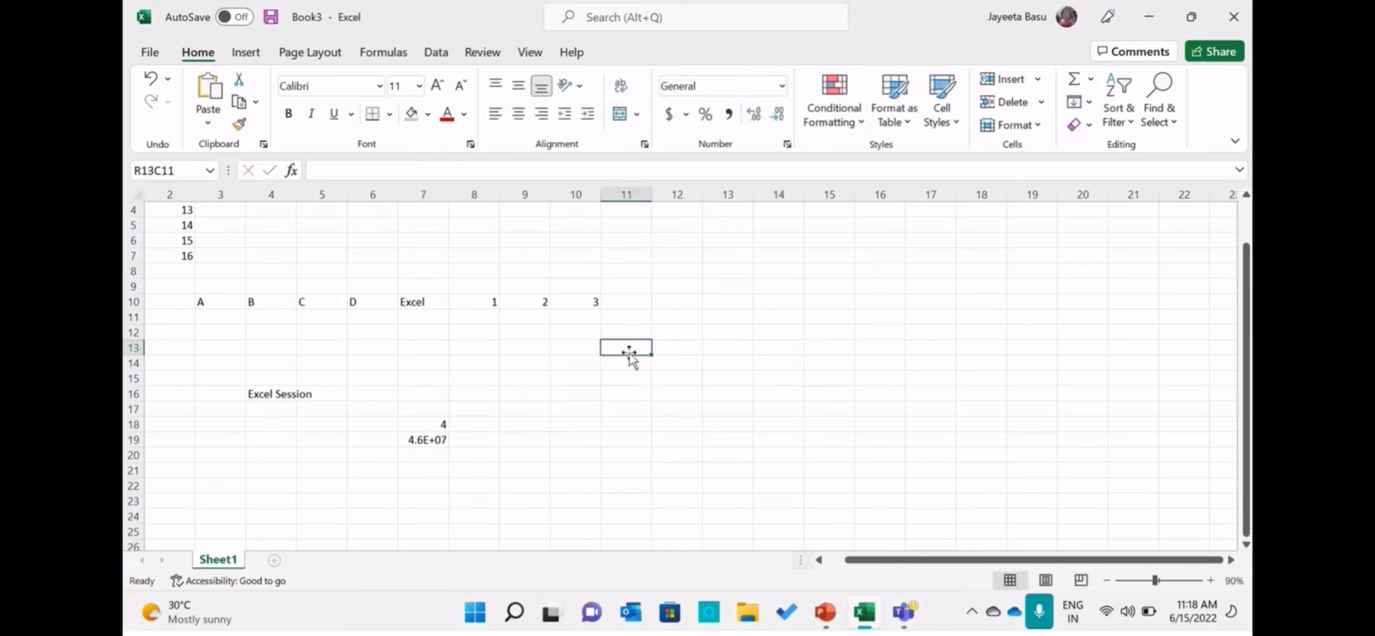
{"action": "type", "text": "4"}
{"action": "key", "text": "Return"}
{"action": "type", "text": "5"}
{"action": "key", "text": "Return"}
{"action": "type", "text": "6"}
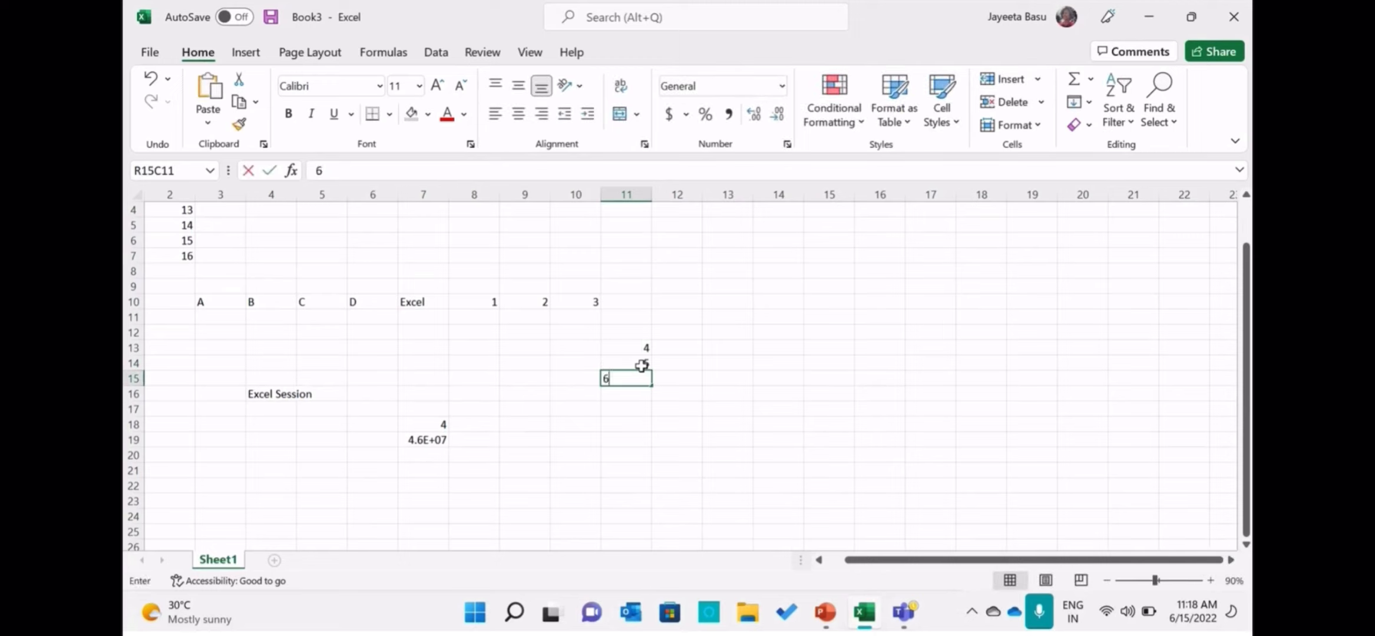
{"action": "key", "text": "Return"}
{"action": "type", "text": "7"}
{"action": "key", "text": "Return"}
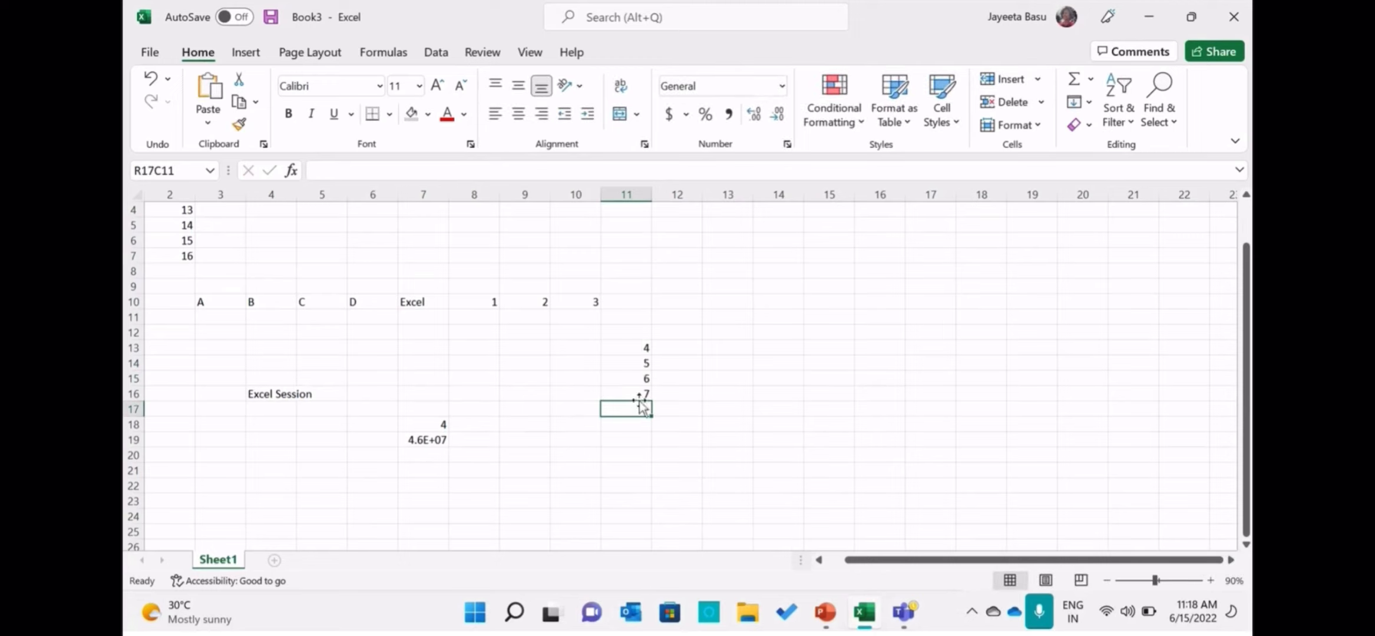
{"action": "left_click", "coordinate": [642, 393]}
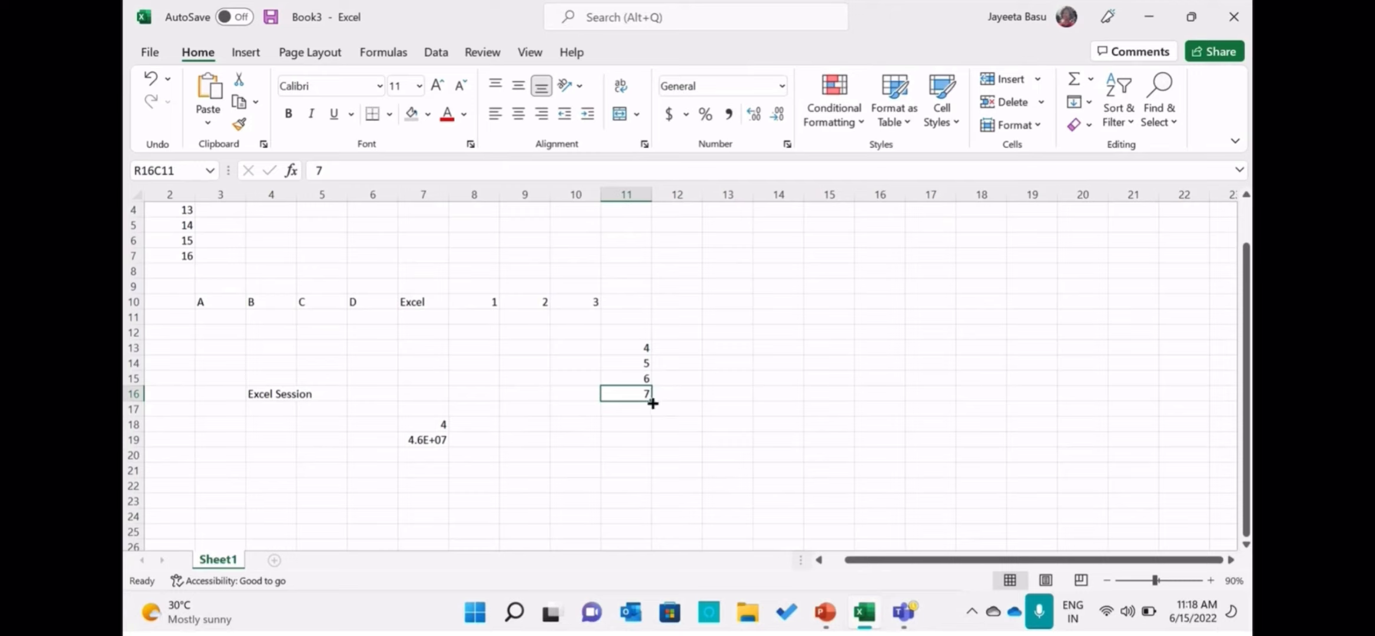
{"action": "left_click_drag", "start_coordinate": [652, 403], "coordinate": [656, 500]}
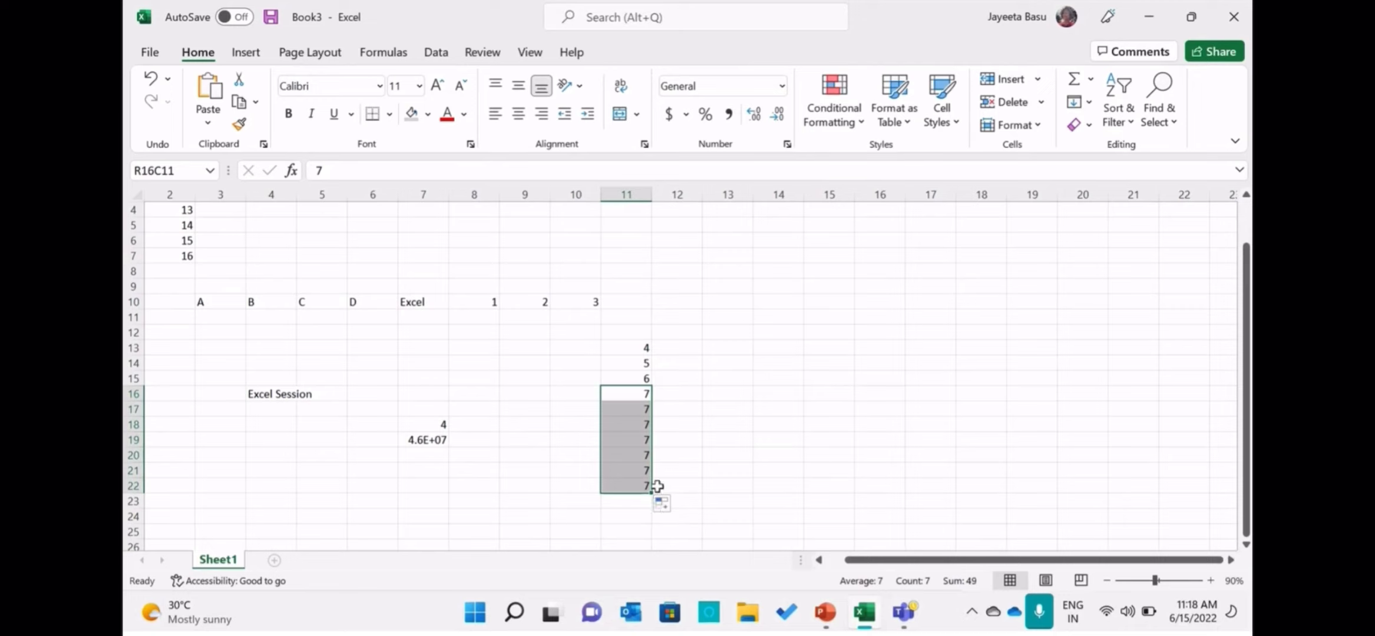
Overwrite the values in column 11, rows 17 to 19, with 8, 9 and 10.
{"action": "left_click", "coordinate": [641, 408]}
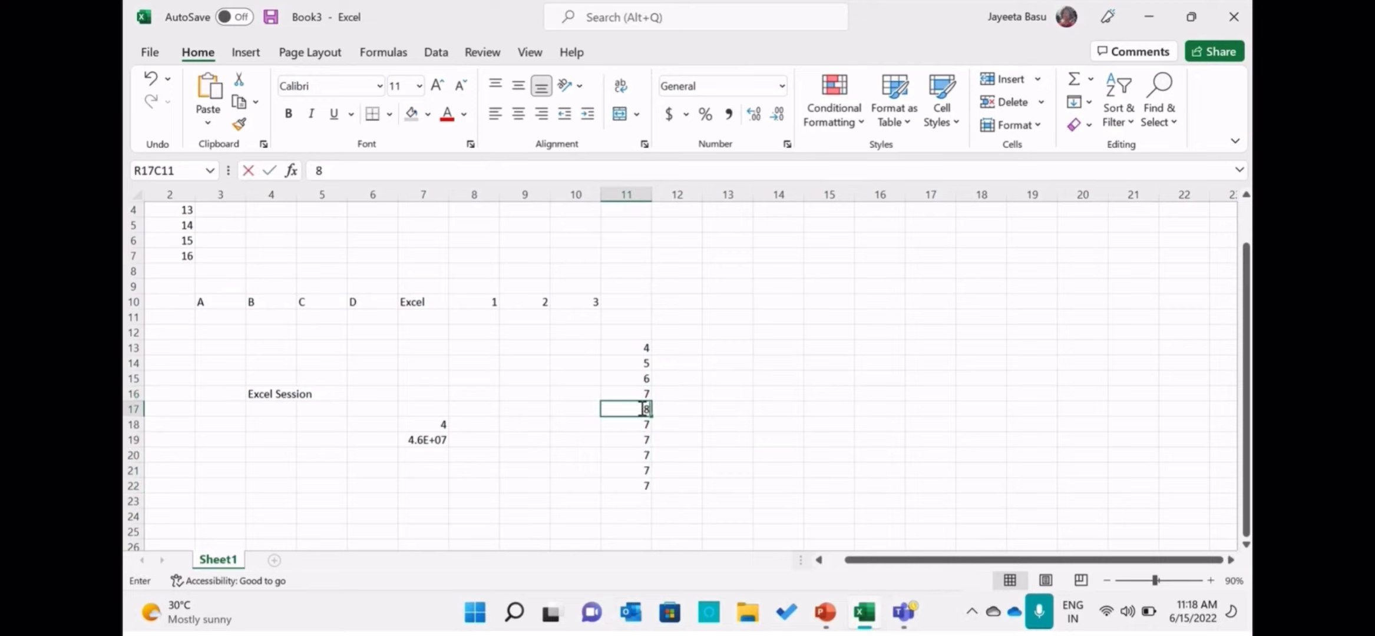
{"action": "type", "text": "8"}
{"action": "key", "text": "ctrl+Return"}
{"action": "left_click", "coordinate": [644, 423]}
{"action": "type", "text": "9"}
{"action": "key", "text": "Return"}
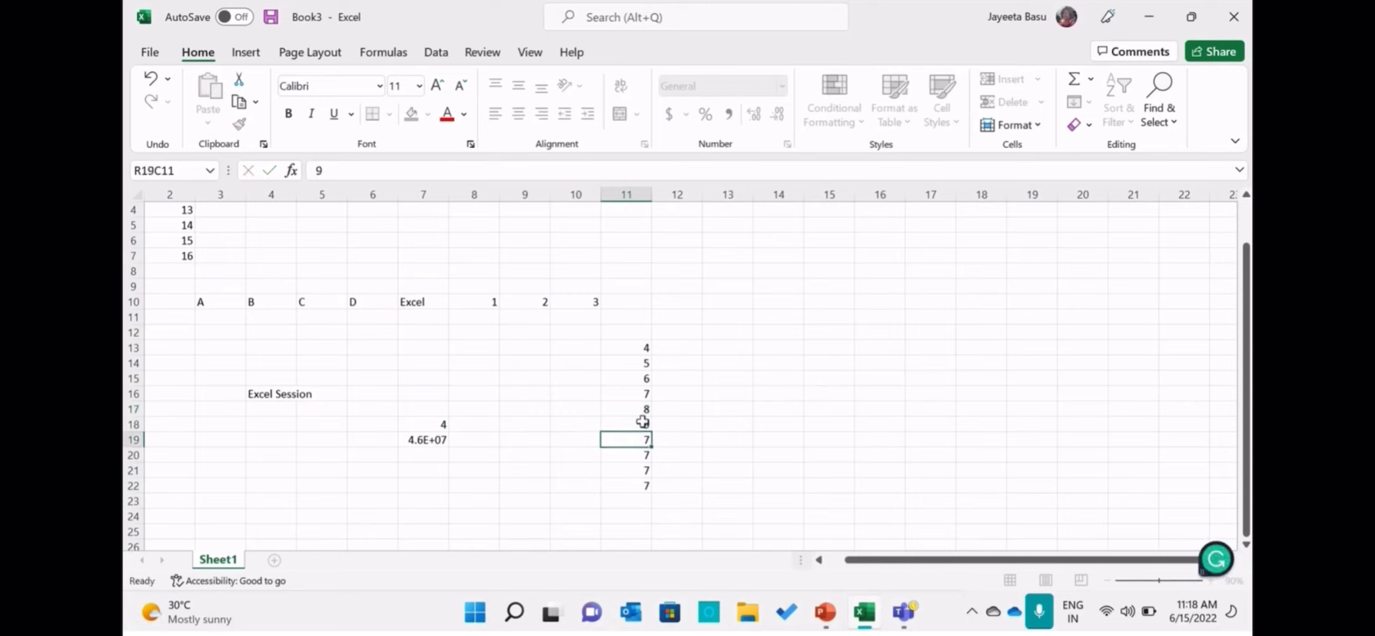
{"action": "type", "text": "10"}
{"action": "left_click", "coordinate": [693, 449]}
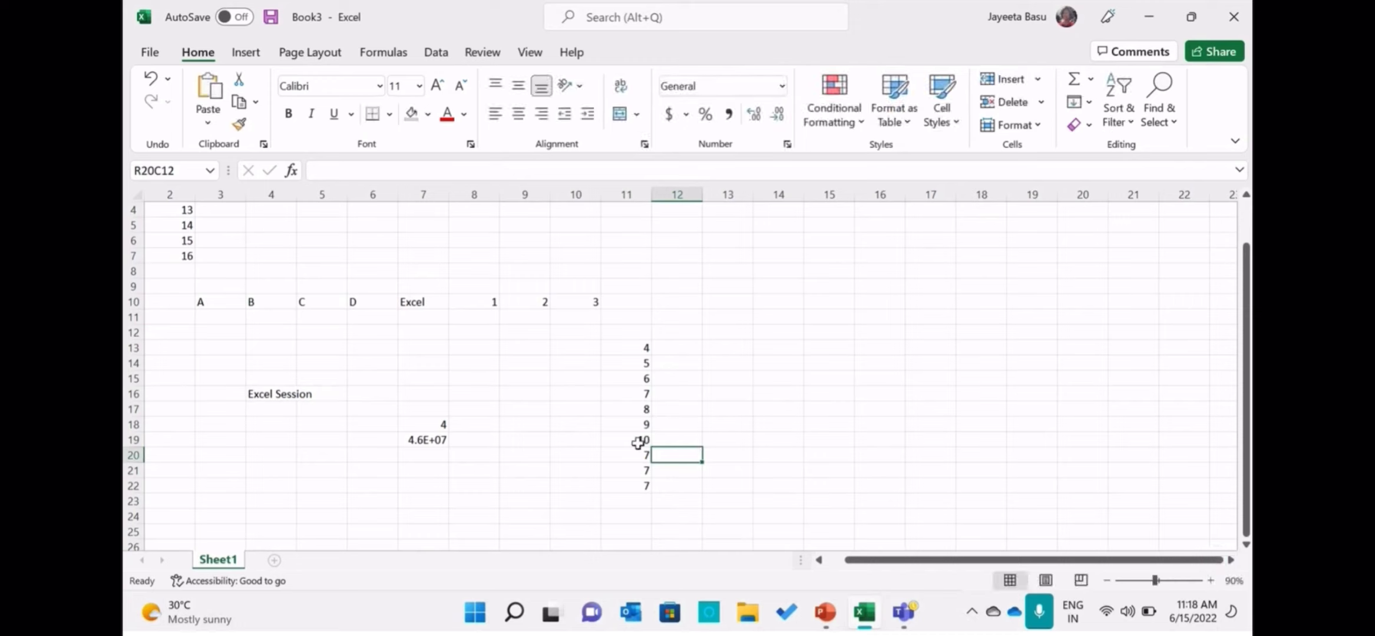
Autofill the 10 in row 19, column 11 down to row 22.
{"action": "left_click_drag", "start_coordinate": [642, 441], "coordinate": [647, 485]}
{"action": "left_click", "coordinate": [666, 449]}
{"action": "left_click", "coordinate": [648, 446]}
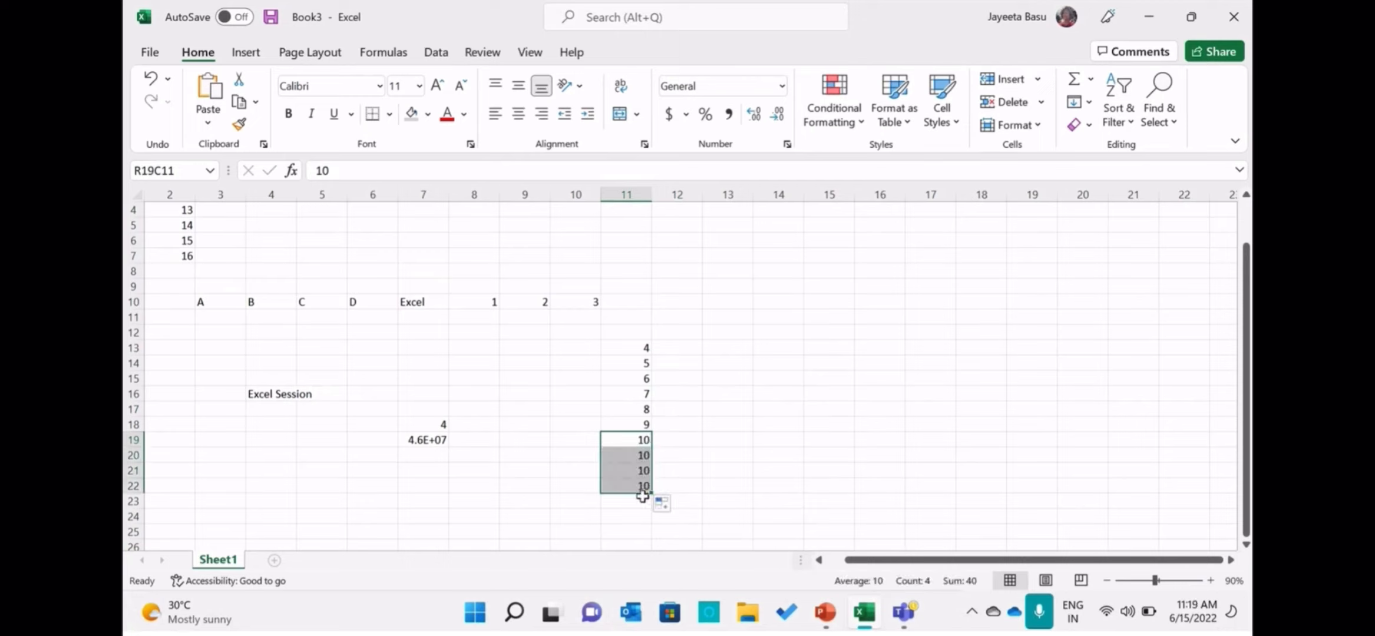
Enter A, B, C, D and E in row 6, columns 14 to 18, and autofill the E across to column 20.
{"action": "left_click", "coordinate": [764, 237]}
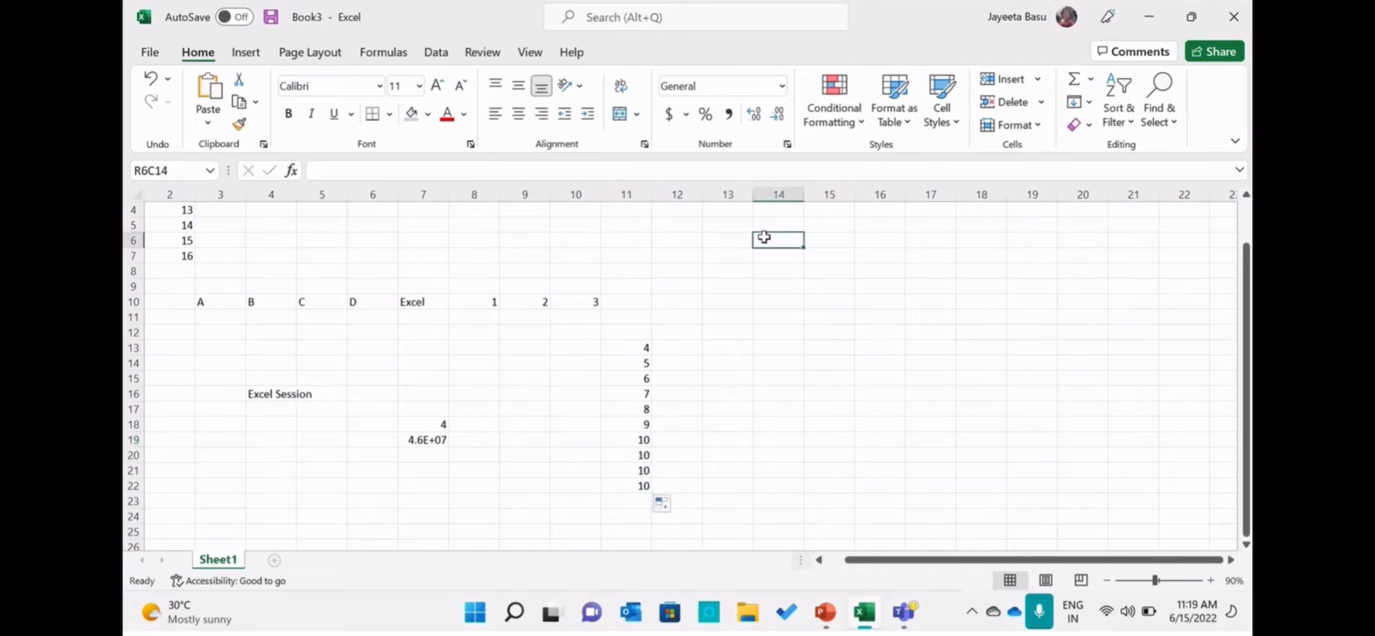
{"action": "type", "text": "A"}
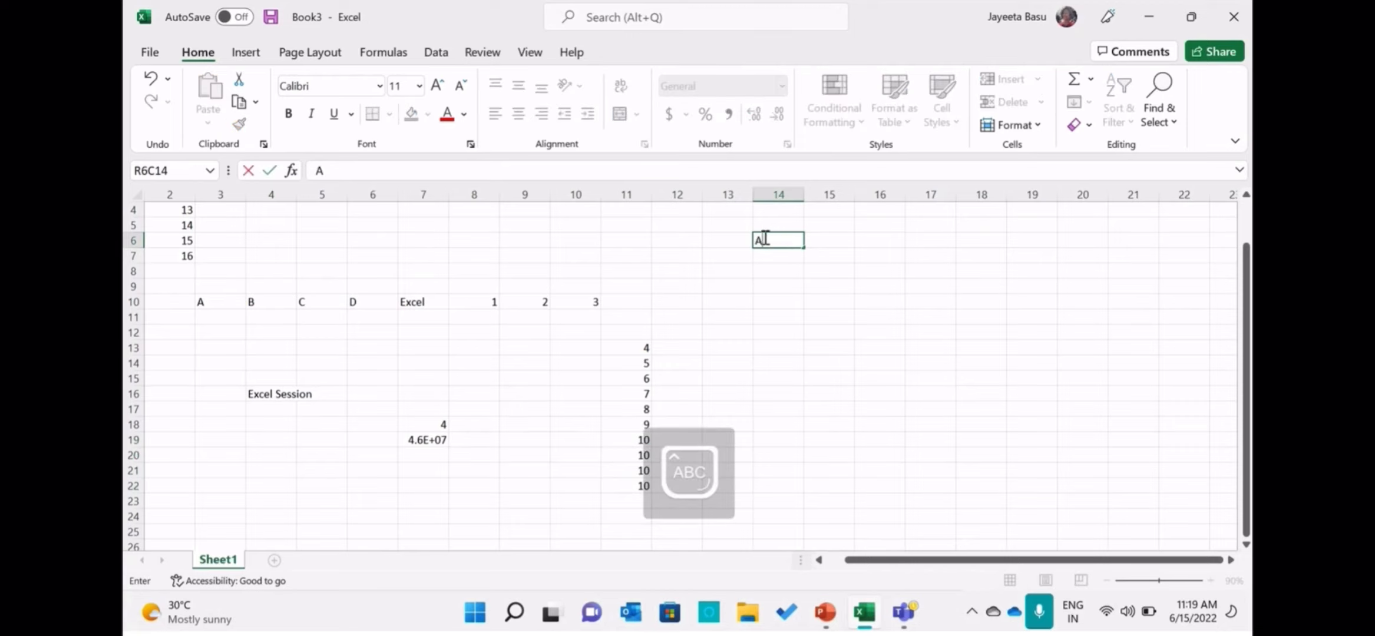
{"action": "left_click", "coordinate": [822, 241]}
{"action": "type", "text": "B"}
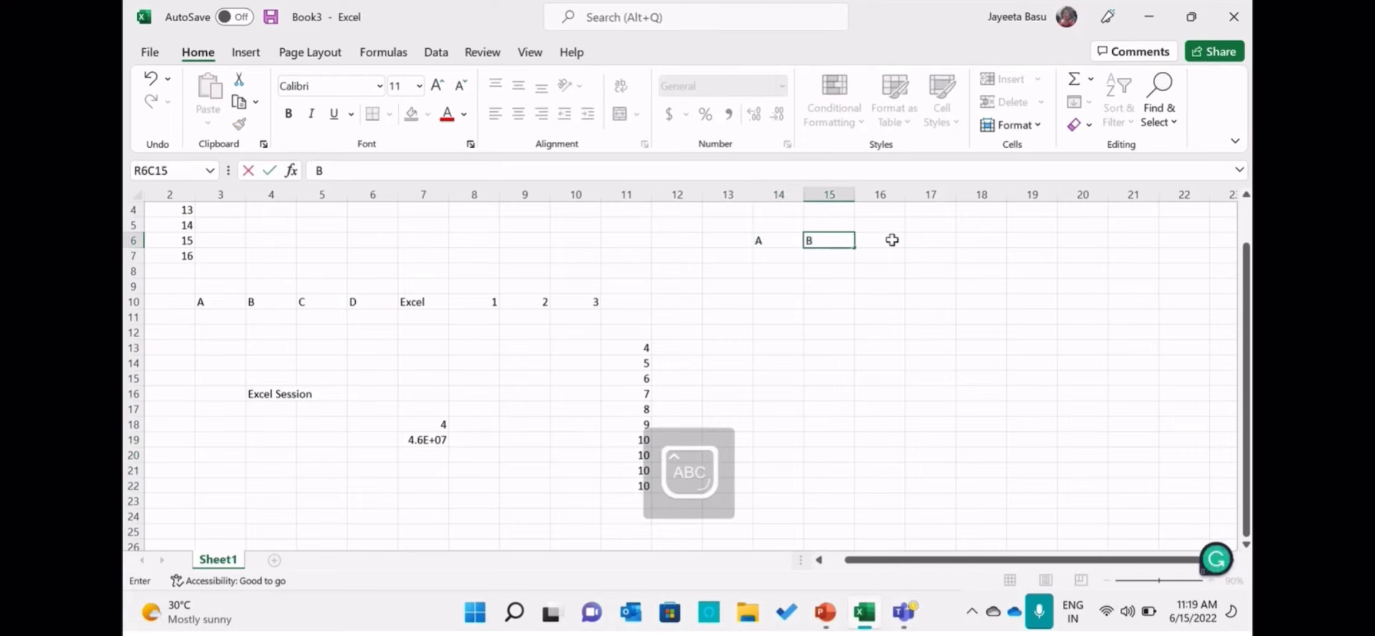
{"action": "left_click", "coordinate": [892, 240]}
{"action": "type", "text": "C"}
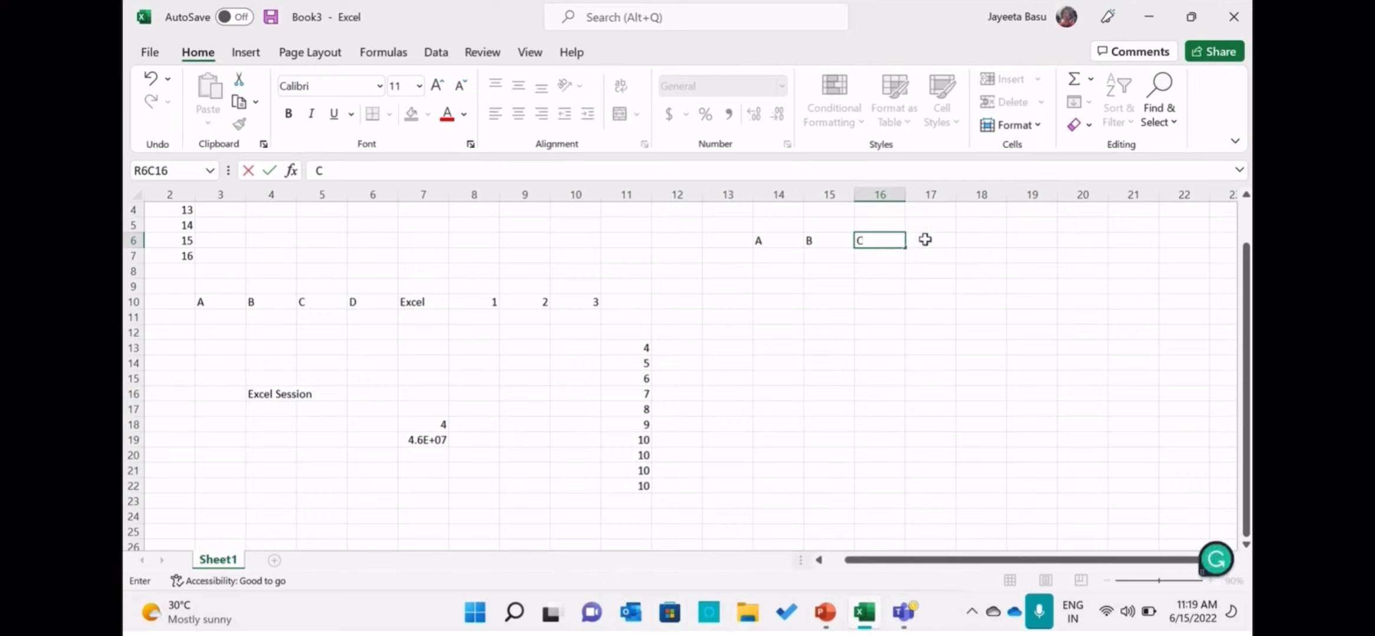
{"action": "left_click", "coordinate": [925, 239]}
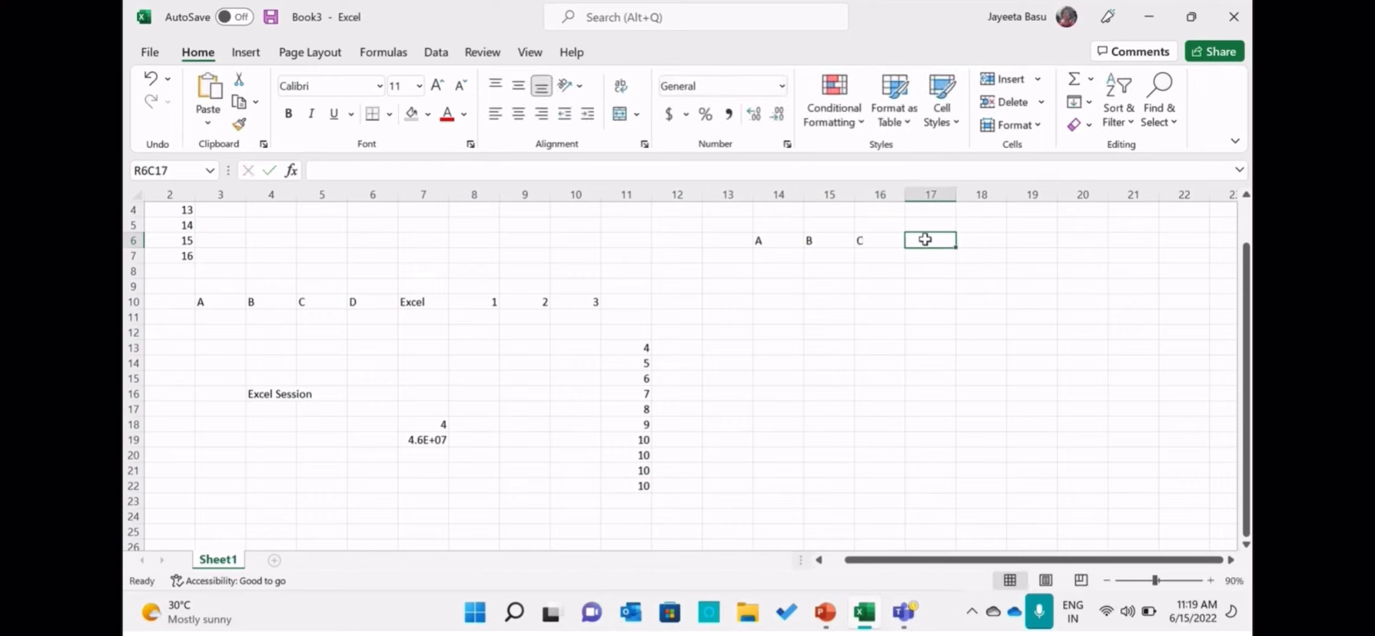
{"action": "type", "text": "D"}
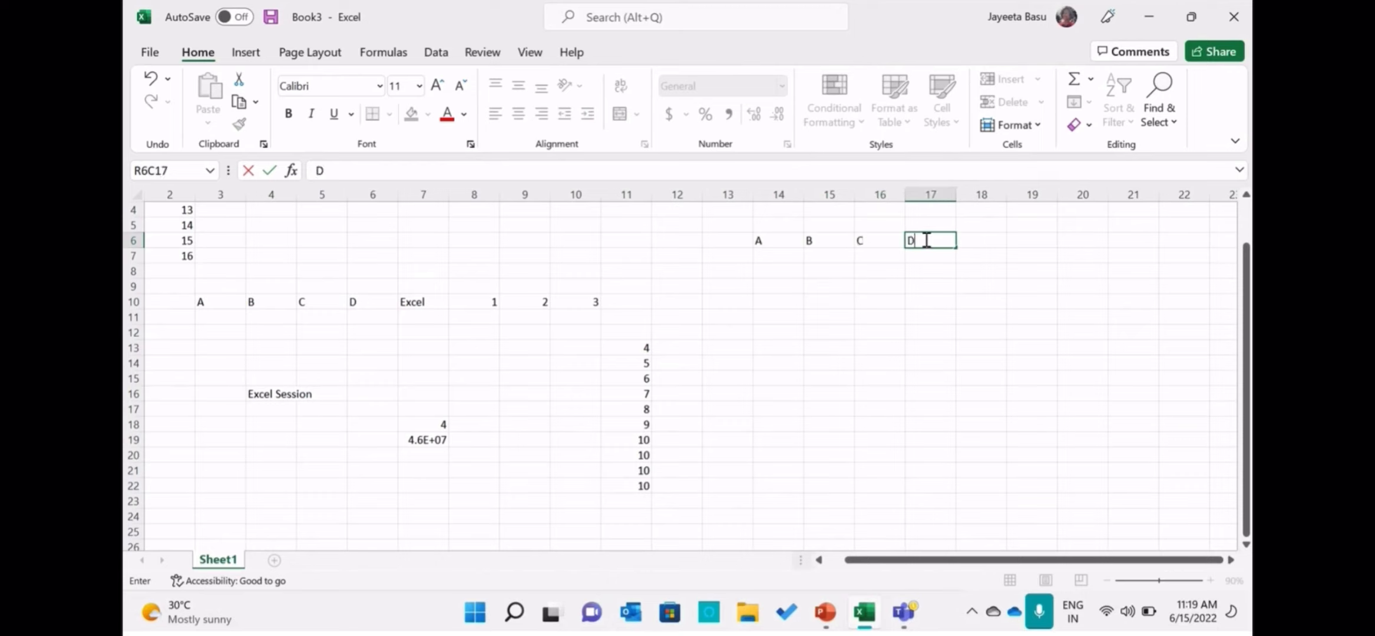
{"action": "left_click", "coordinate": [971, 239]}
{"action": "type", "text": "E"}
{"action": "left_click_drag", "start_coordinate": [1013, 237], "coordinate": [1103, 260]}
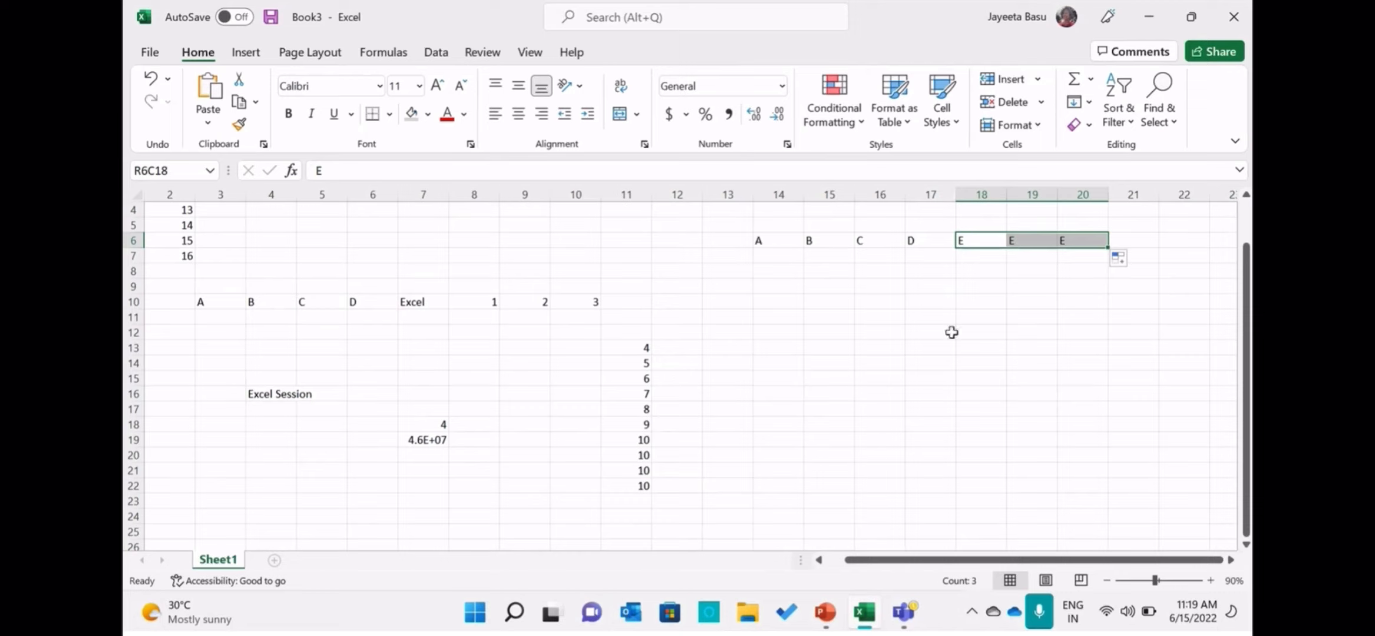
Examine the available Fill commands for the selected cells without applying any, and deselect the filled range.
{"action": "left_click", "coordinate": [1089, 103]}
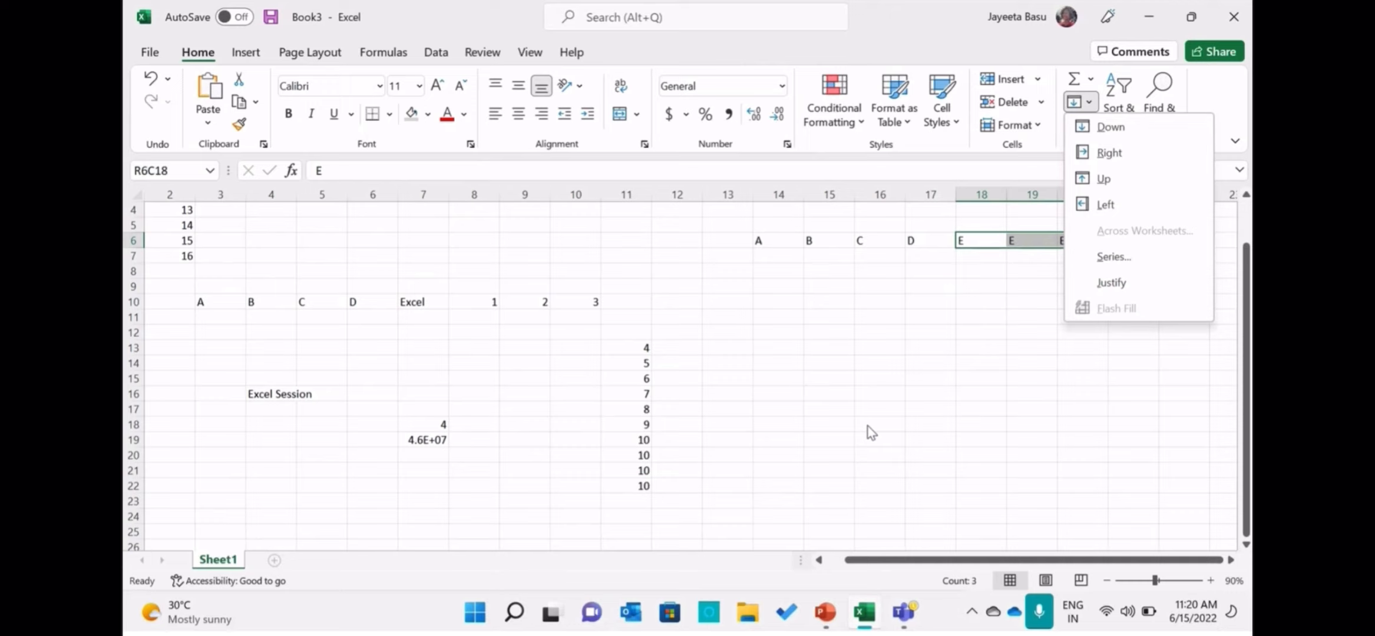
{"action": "key", "text": "Escape"}
{"action": "left_click", "coordinate": [800, 334]}
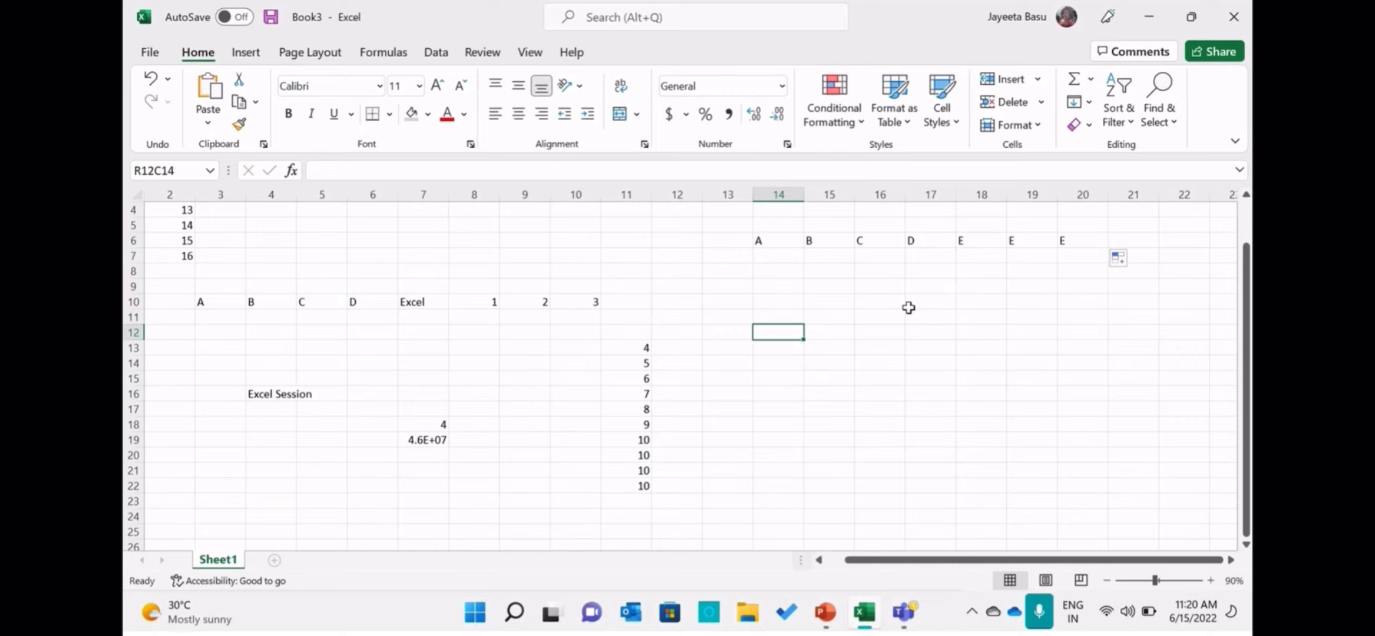
Switch to PowerPoint, run the slide show from the Input Data slide, and advance to the References slide.
{"action": "left_click", "coordinate": [826, 614]}
{"action": "left_click", "coordinate": [1065, 580]}
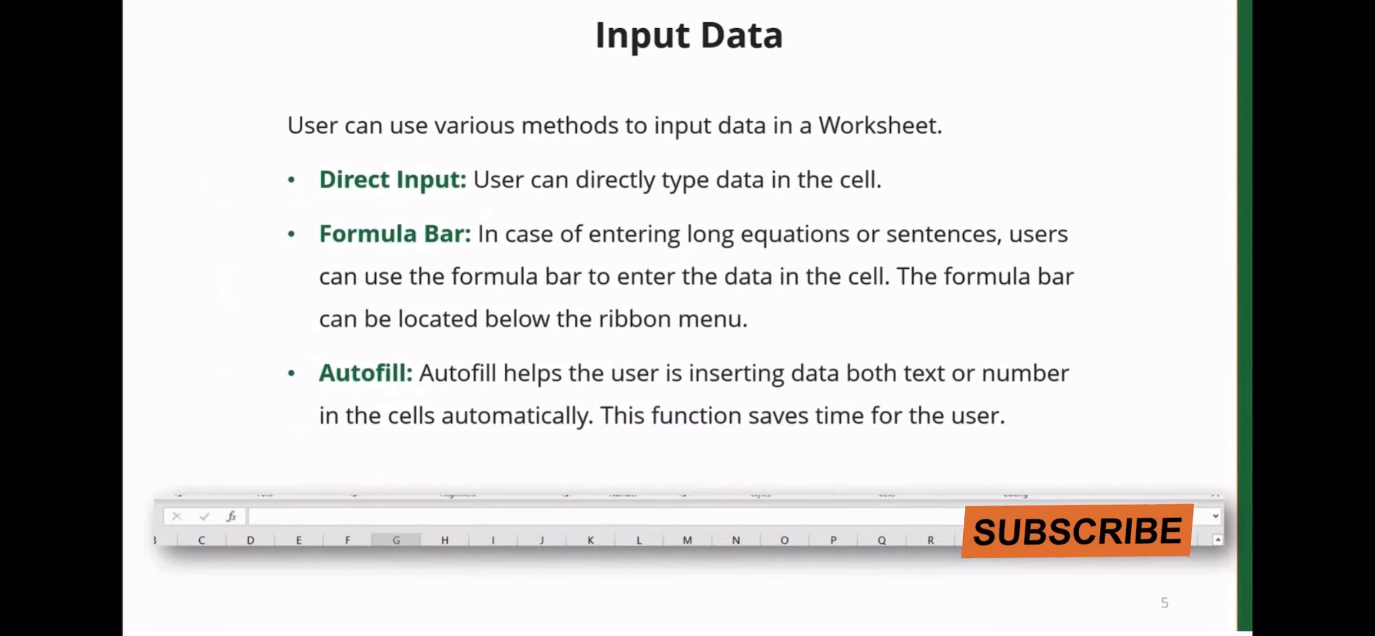
{"action": "key", "text": "Right"}
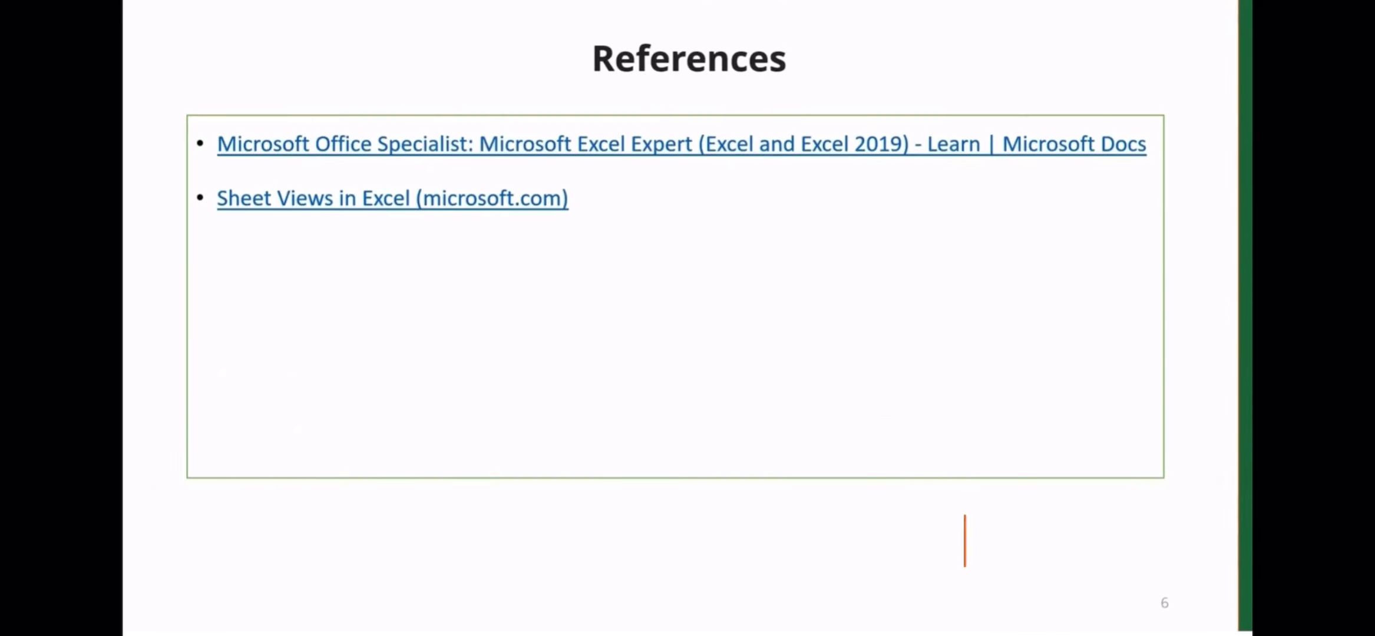